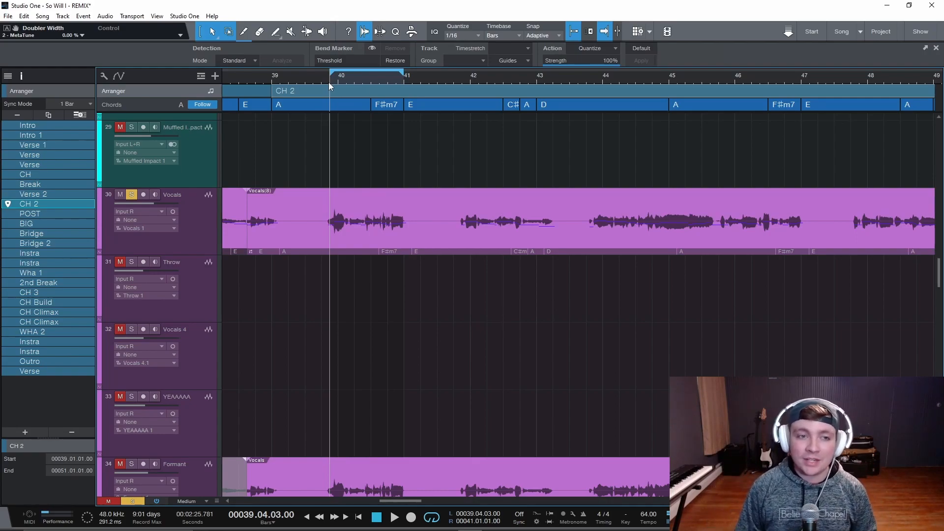
# Deactivate the MetaTune insert on the Vocals track, and look over its chorus event in the Melodyne editor and the mixer.
pyautogui.click(190, 228)
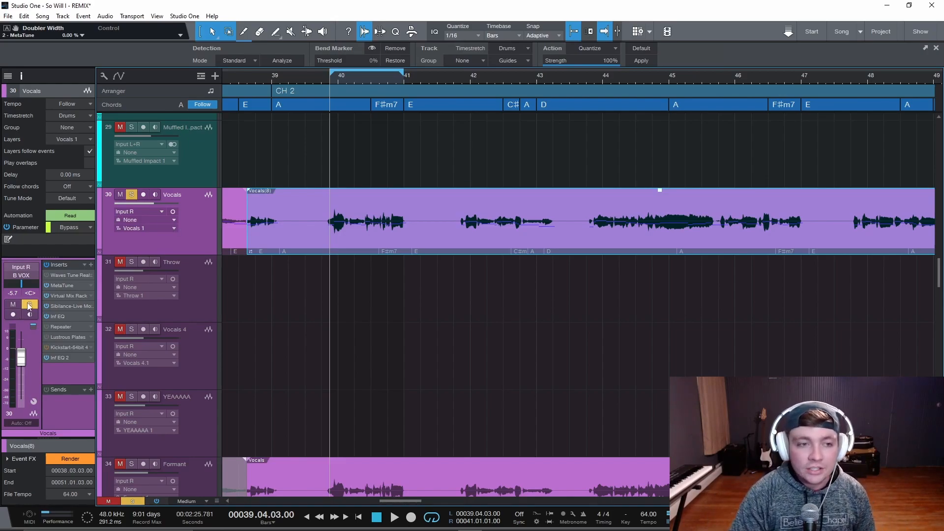
pyautogui.click(46, 285)
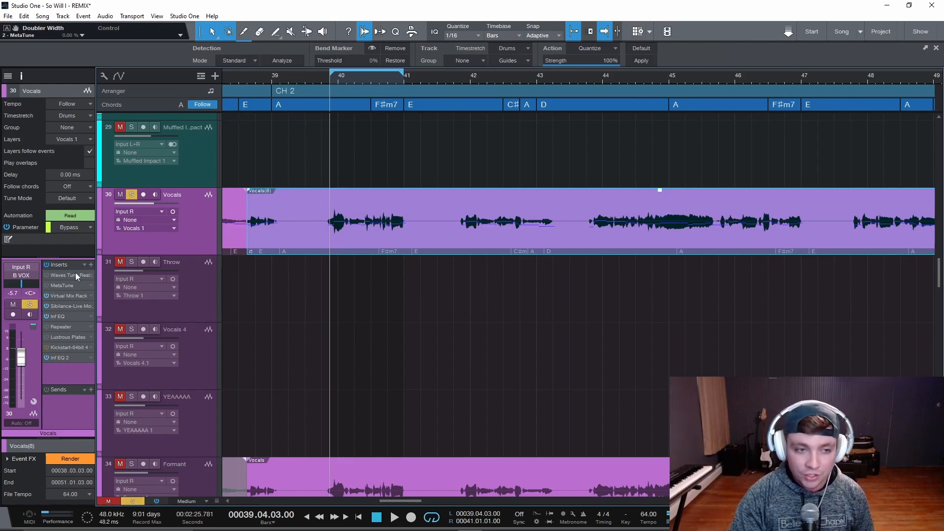
pyautogui.doubleClick(356, 232)
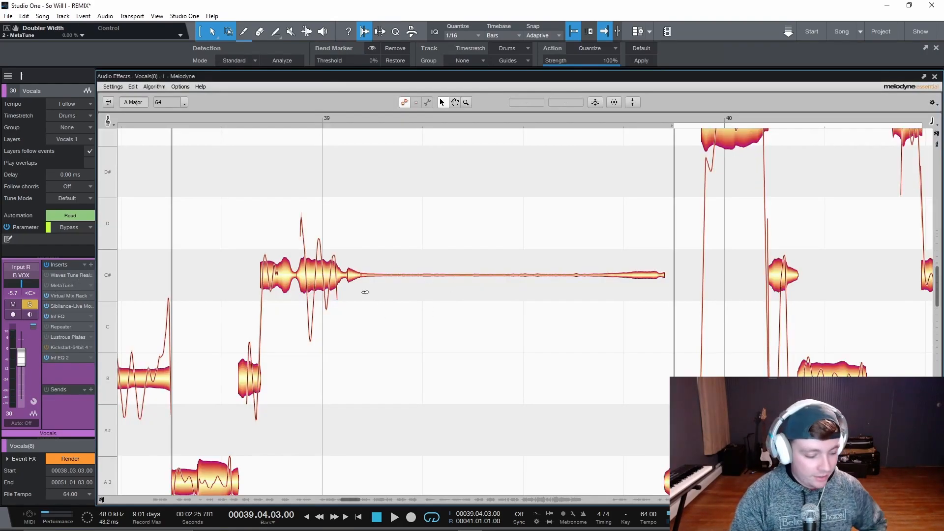
pyautogui.press('F3')
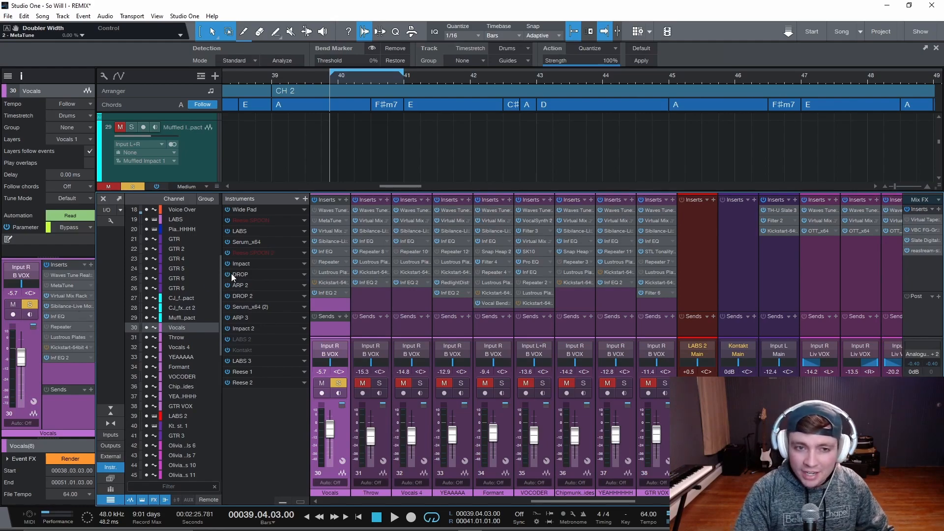
pyautogui.press('F3')
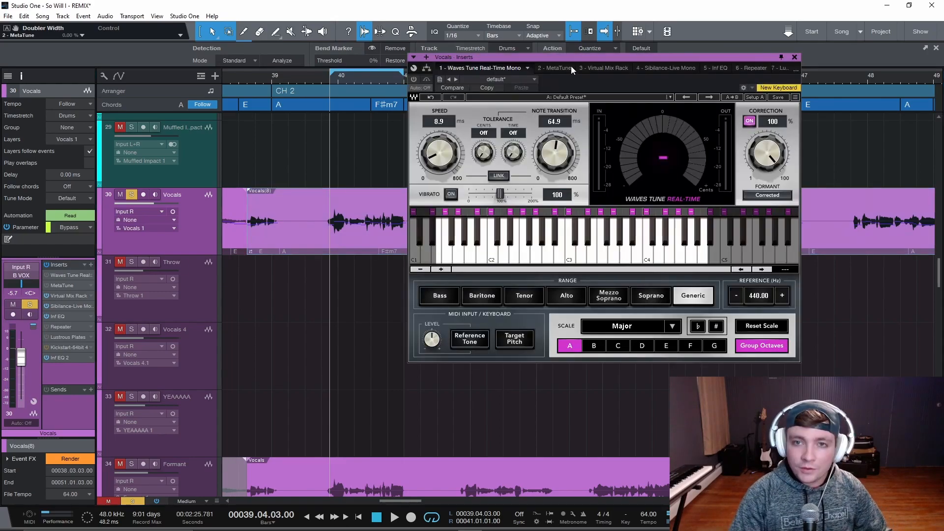
# Compare the Waves Tune Real-Time and MetaTune settings on the Vocals track, including their speed, scale and key controls.
pyautogui.moveTo(573, 56); pyautogui.dragTo(535, 81)
pyautogui.click(511, 92)
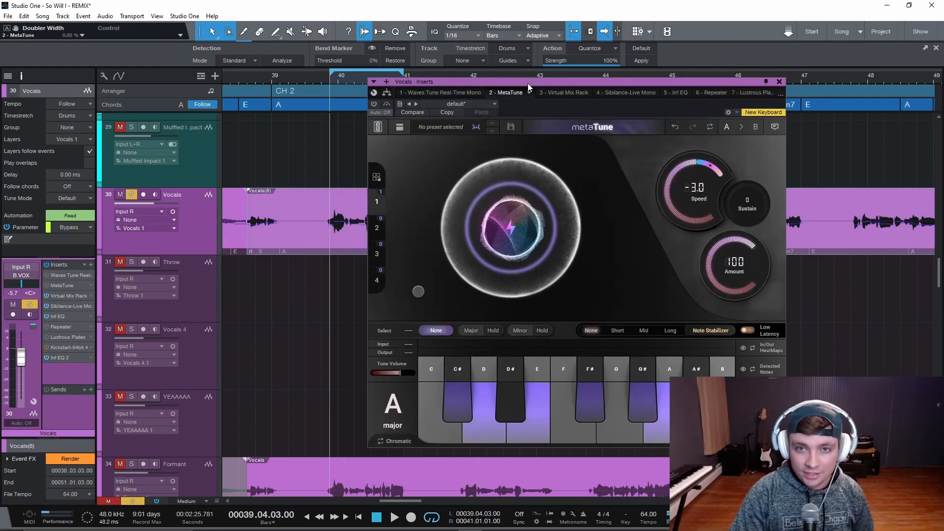
pyautogui.moveTo(529, 85); pyautogui.dragTo(517, 61)
pyautogui.click(447, 69)
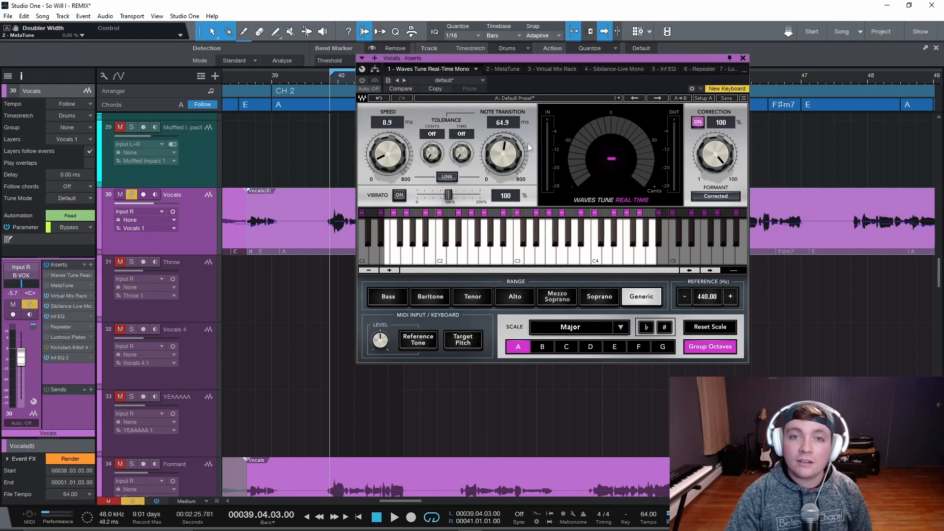
pyautogui.click(501, 69)
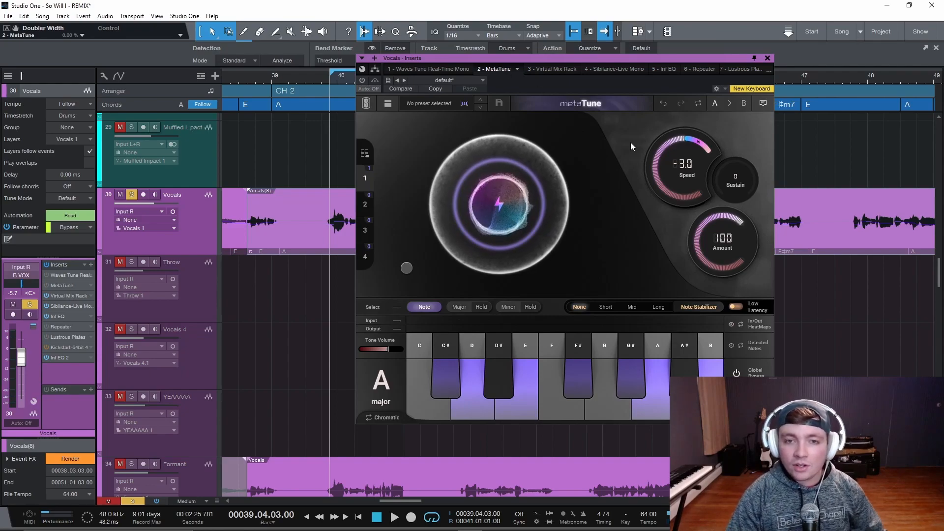
pyautogui.moveTo(537, 165)
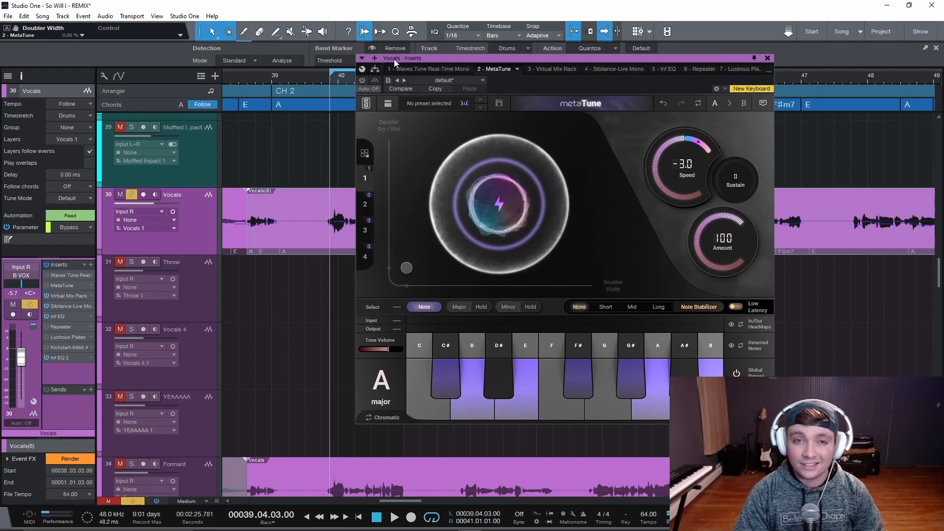
pyautogui.click(423, 69)
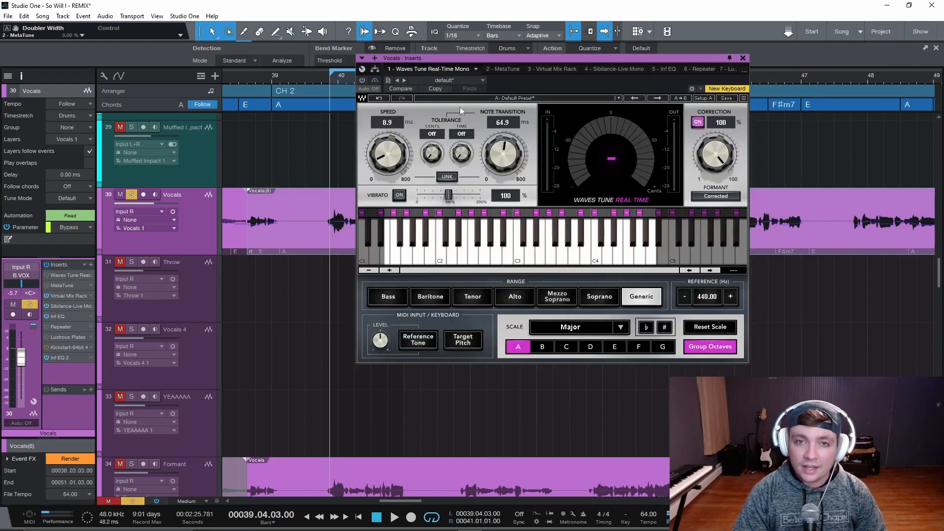
pyautogui.click(505, 69)
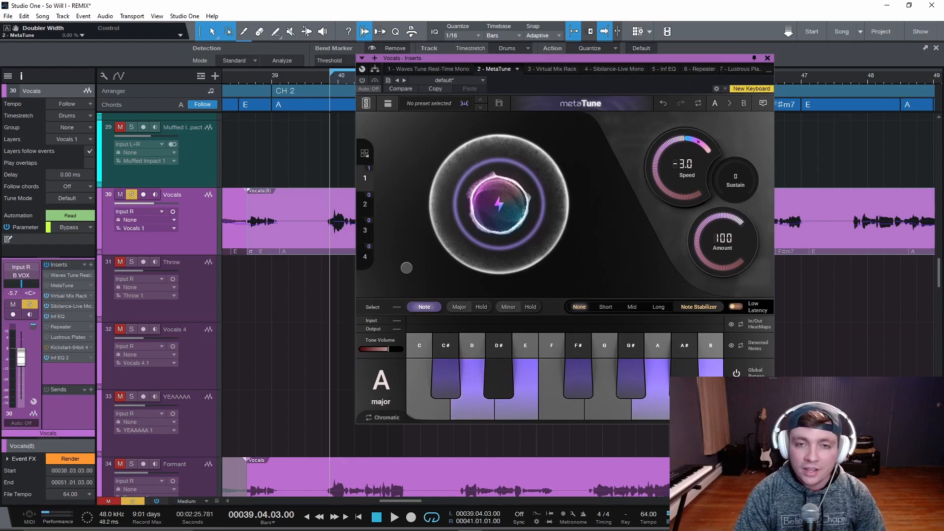
pyautogui.click(419, 72)
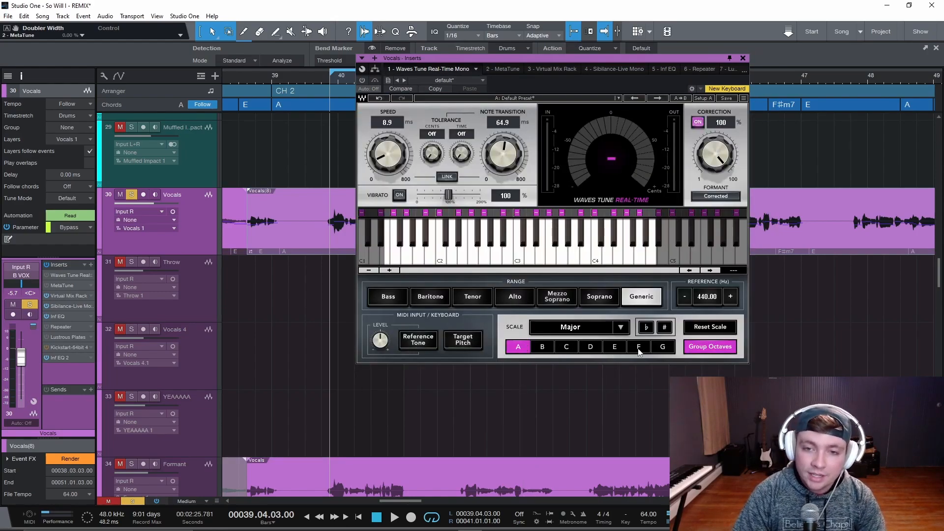
pyautogui.click(496, 70)
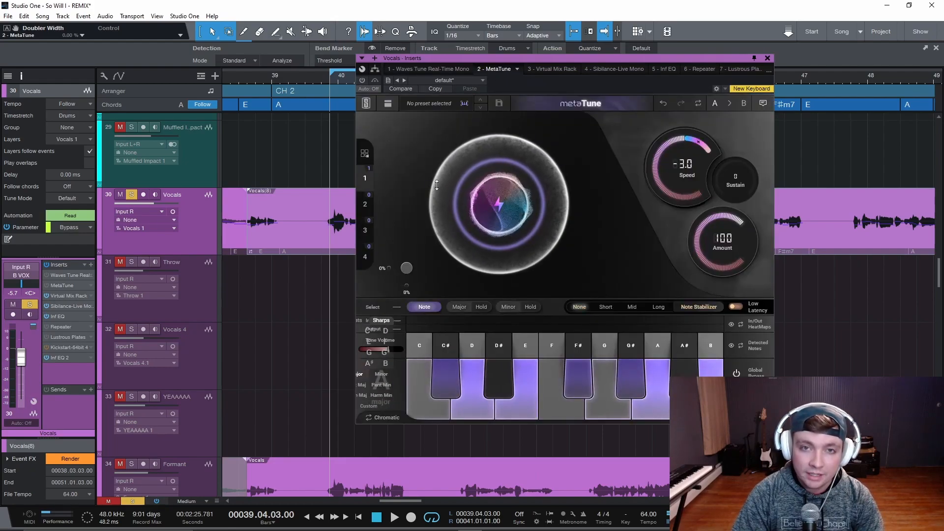
pyautogui.click(435, 70)
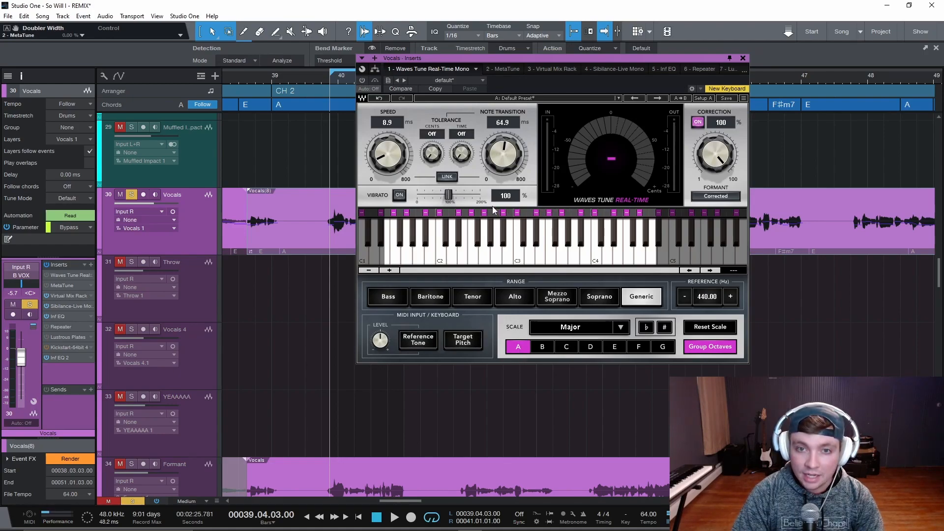
pyautogui.click(499, 69)
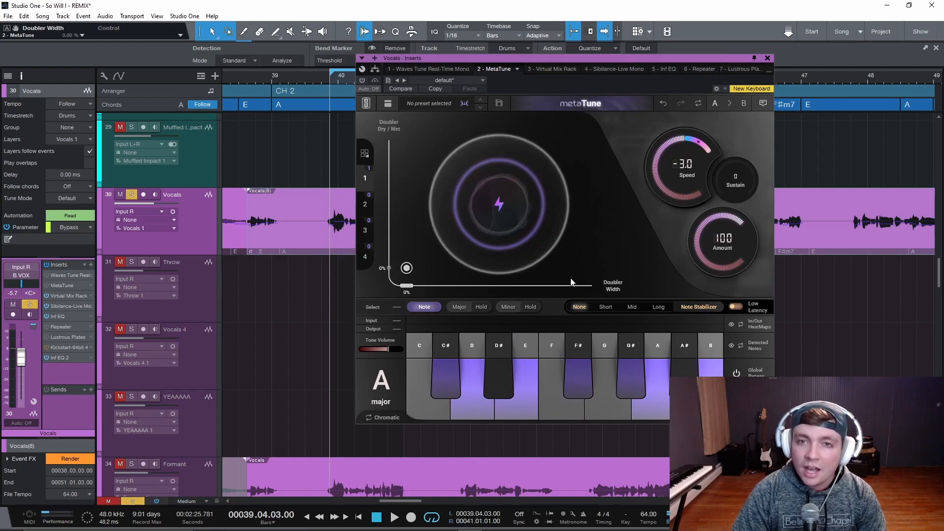
# Try a MetaTune Speed of 0.0 ms and compare it with the Waves Tune Real-Time controls.
pyautogui.moveTo(680, 177); pyautogui.dragTo(677, 214)
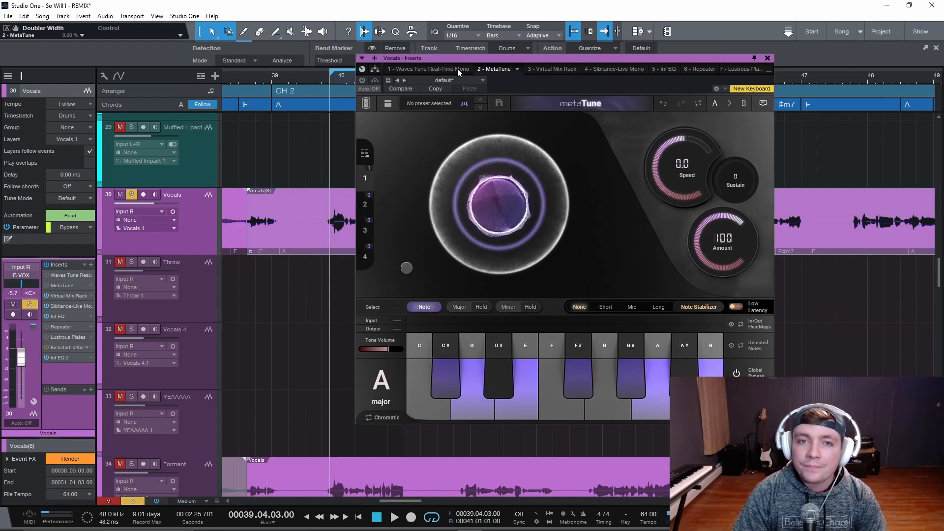
pyautogui.click(441, 69)
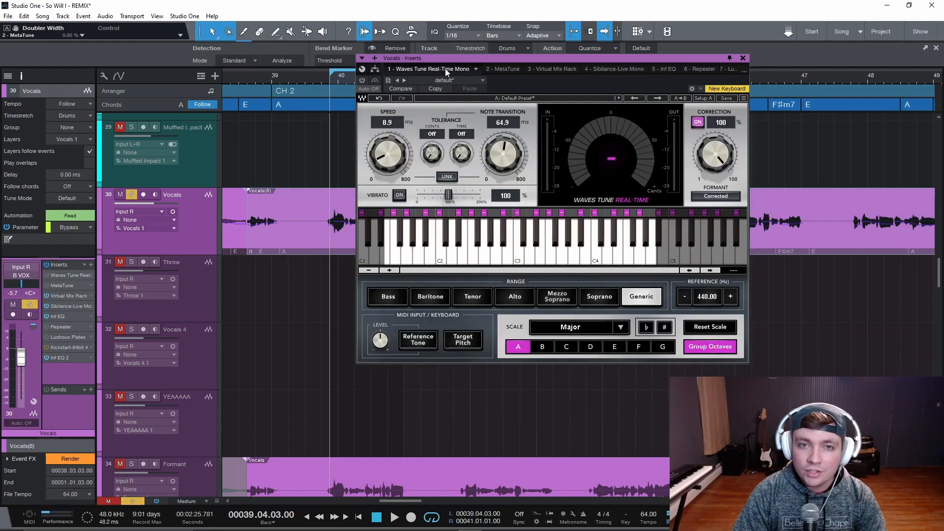
pyautogui.click(506, 69)
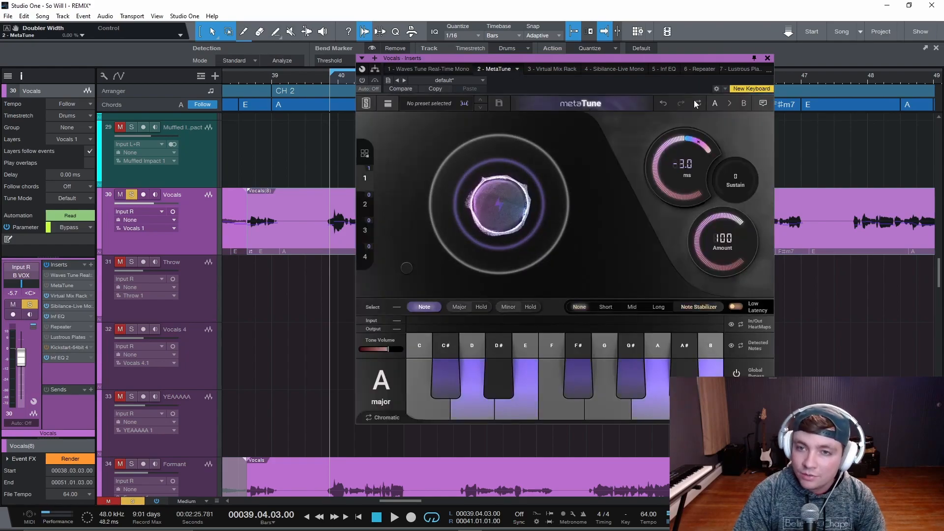
# Set both Speed and Note Transition to 0.1 ms in Waves Tune Real-Time.
pyautogui.click(412, 69)
pyautogui.moveTo(387, 167); pyautogui.dragTo(378, 164)
pyautogui.moveTo(502, 157); pyautogui.dragTo(500, 177)
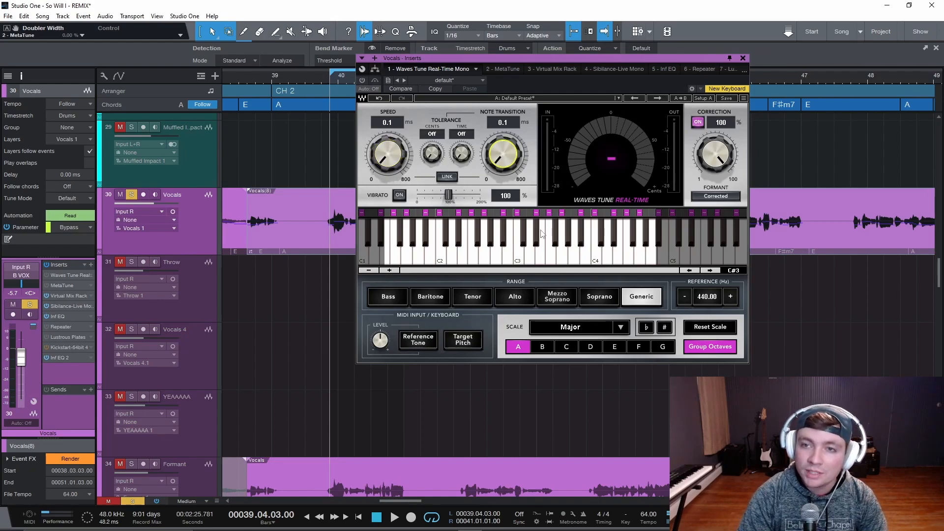
# Set MetaTune's Speed to 0.1 ms to match the other tuner.
pyautogui.click(498, 69)
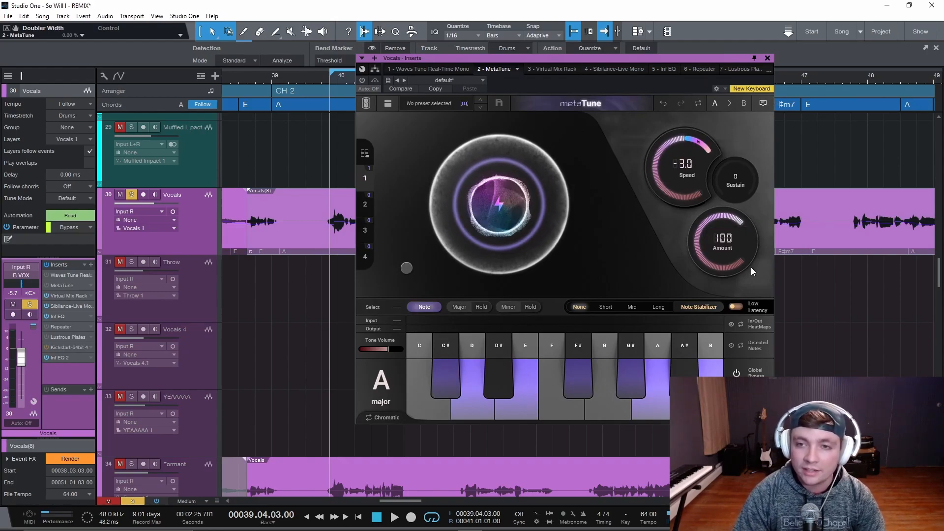
pyautogui.moveTo(687, 177); pyautogui.dragTo(681, 219)
pyautogui.moveTo(682, 185); pyautogui.dragTo(682, 184)
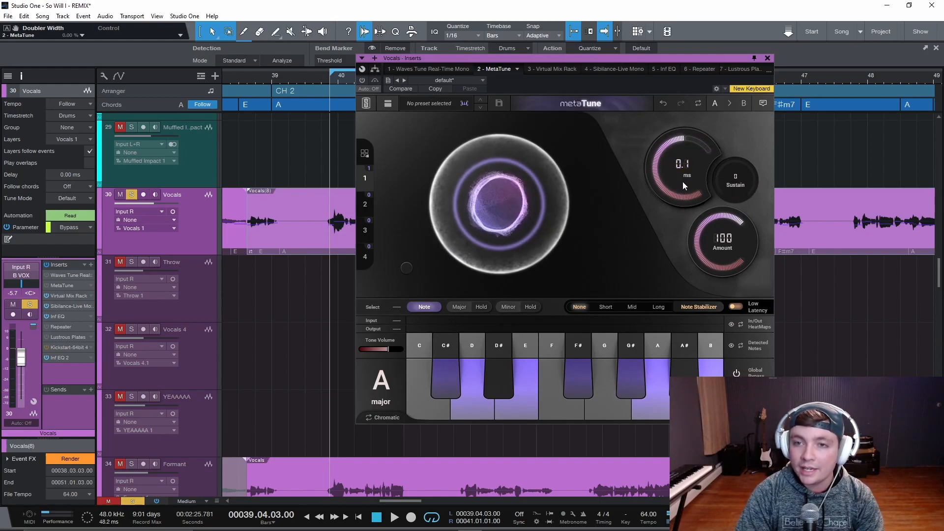
# Activate Waves Tune Real-Time on the Vocals track, close its window and play the vocal phrase starting near bar 40.
pyautogui.click(432, 68)
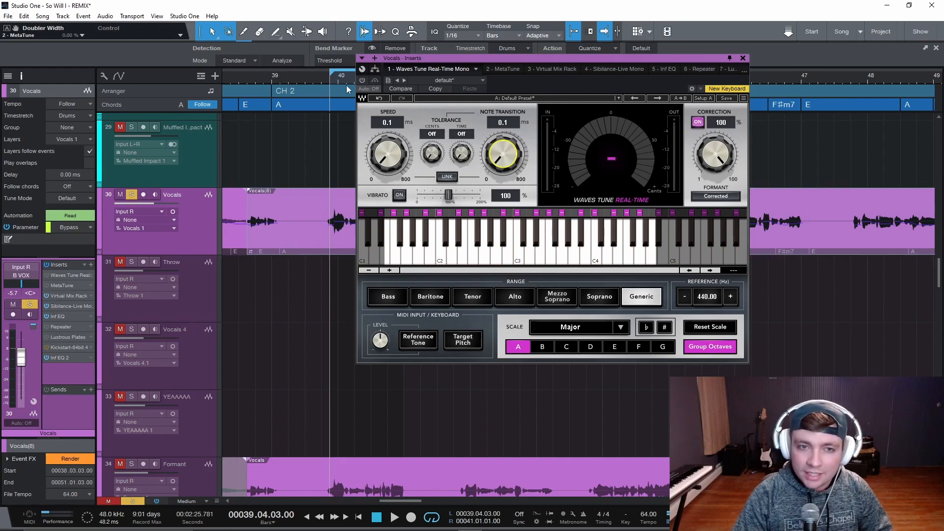
pyautogui.click(46, 276)
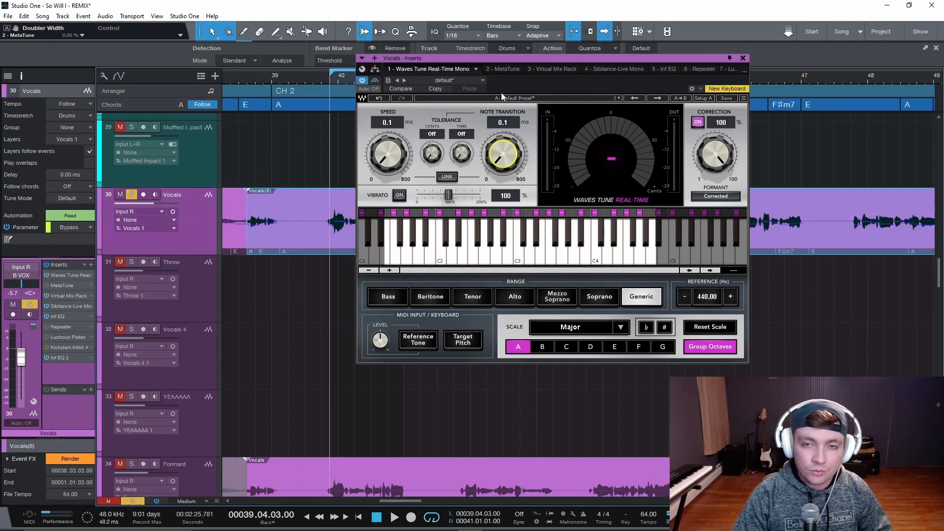
pyautogui.click(743, 58)
pyautogui.press('space')
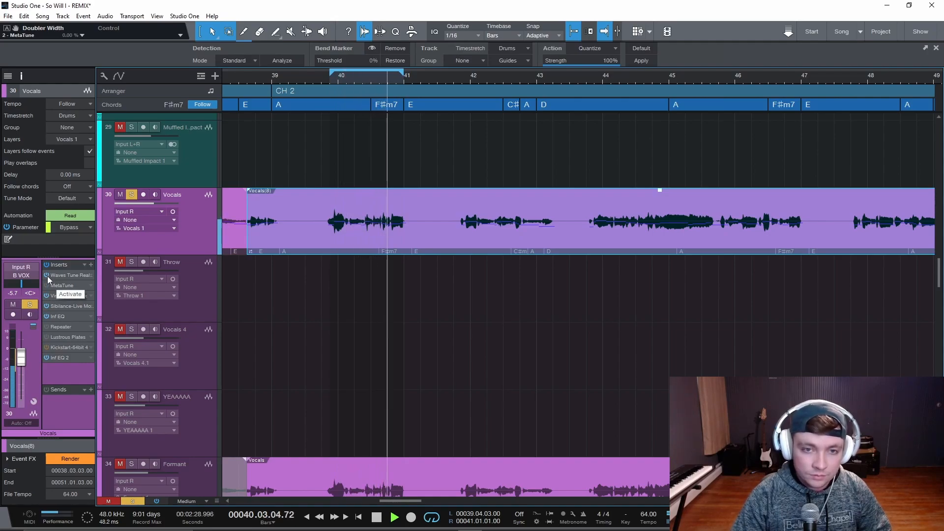
# Activate MetaTune in place of Waves Tune Real-Time and audition the same vocal phrase.
pyautogui.press('space')
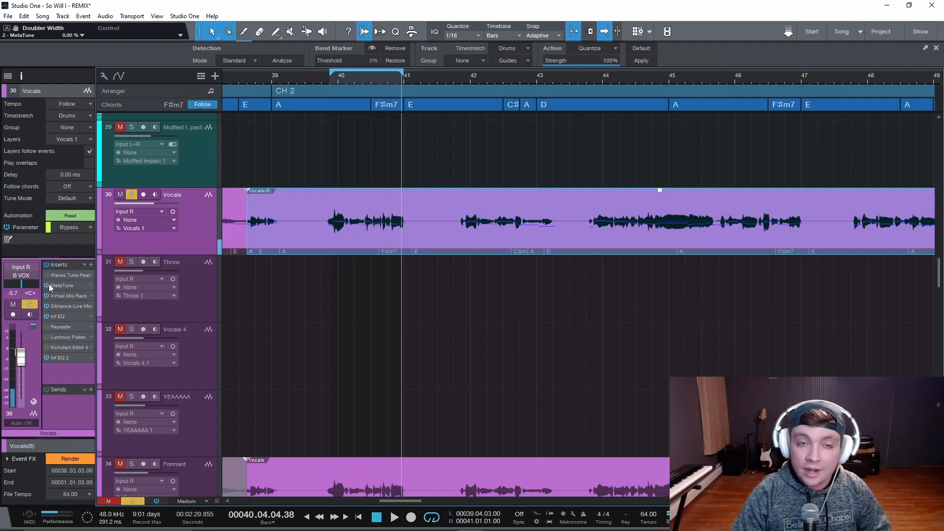
pyautogui.press('space')
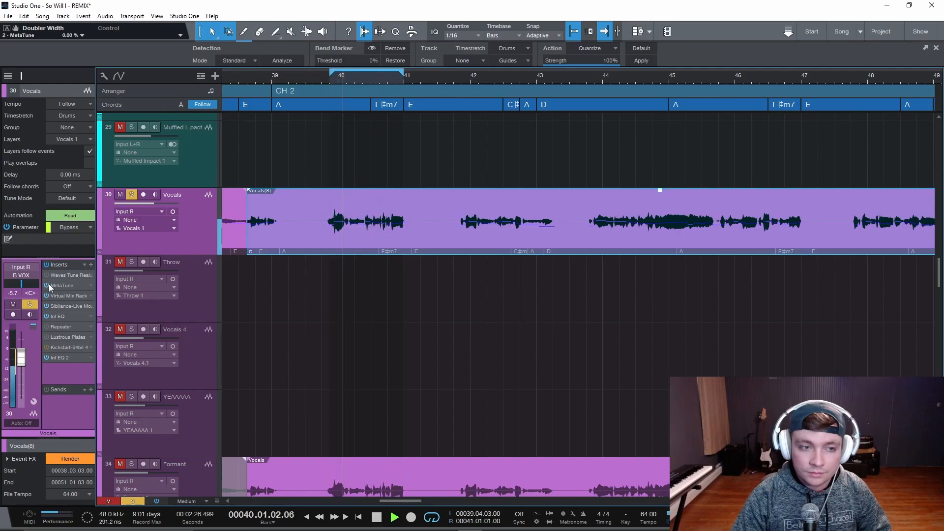
pyautogui.press('space')
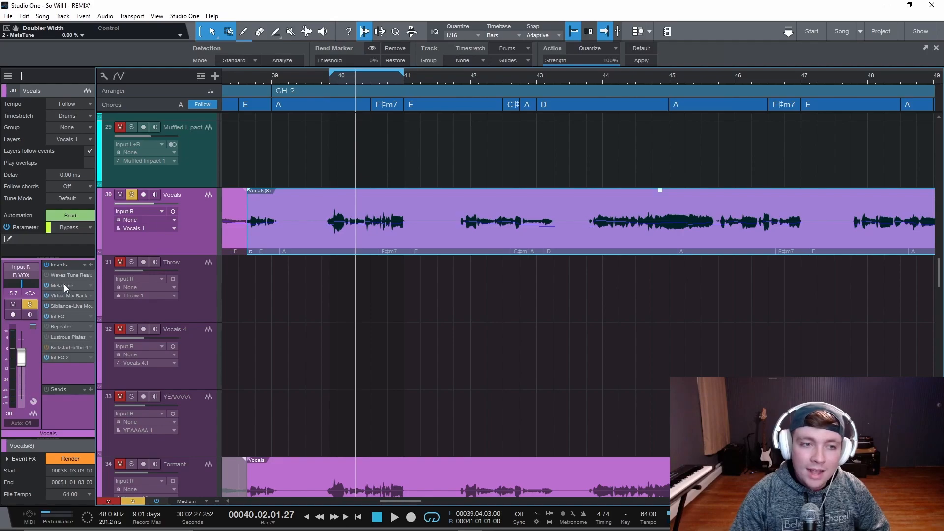
# Set MetaTune's Speed to 0.0 ms and return the playhead to the start of the vocal phrase near bar 40.
pyautogui.click(63, 285)
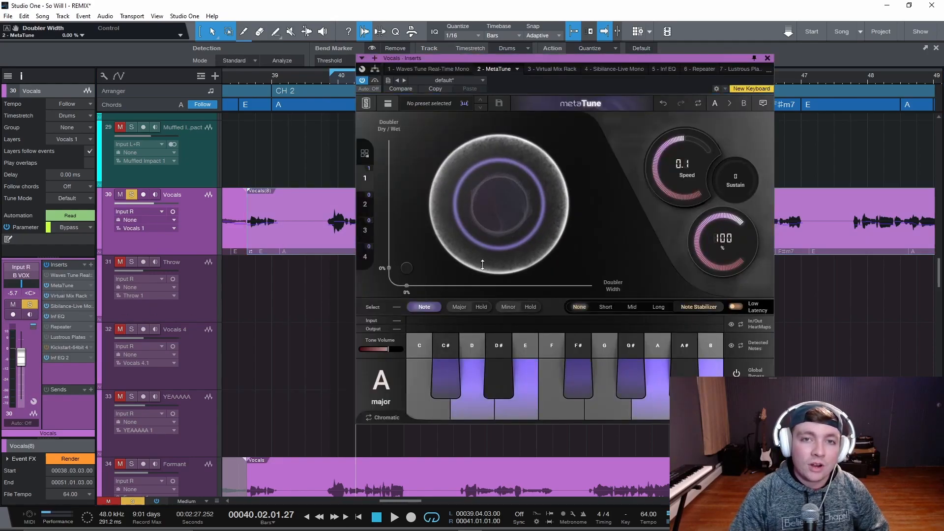
pyautogui.click(441, 68)
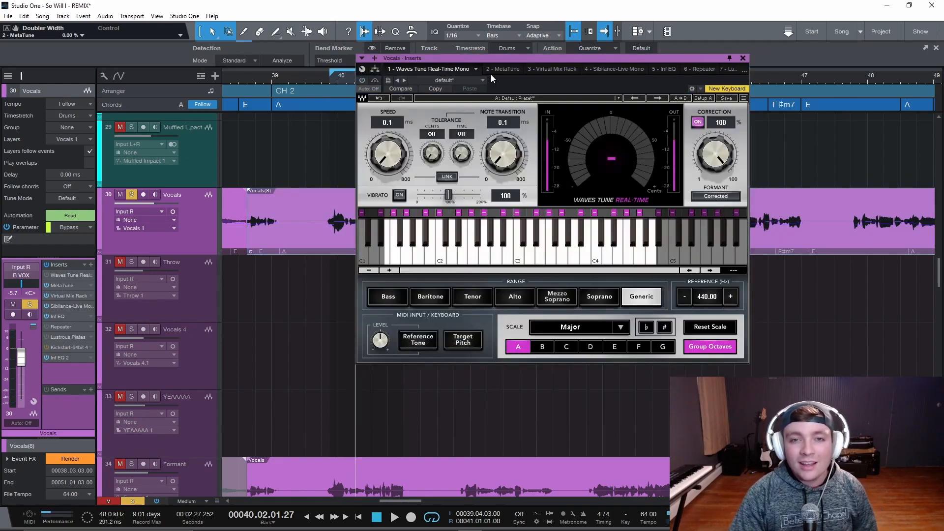
pyautogui.click(500, 68)
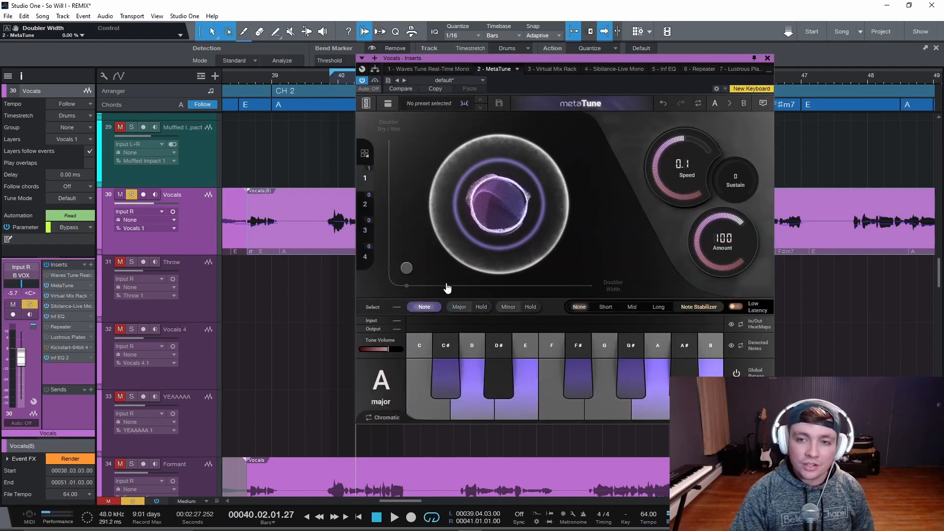
pyautogui.moveTo(674, 182); pyautogui.dragTo(677, 187)
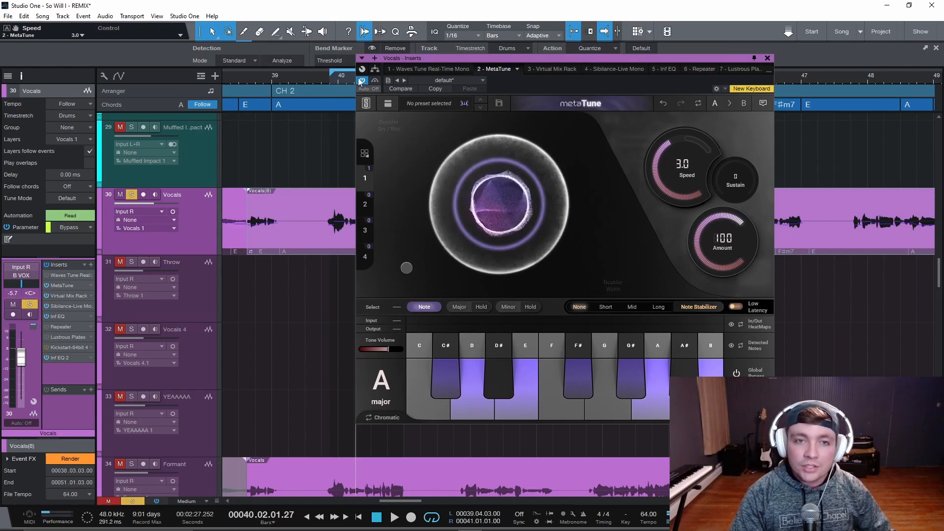
pyautogui.click(330, 81)
pyautogui.moveTo(668, 174); pyautogui.dragTo(678, 97)
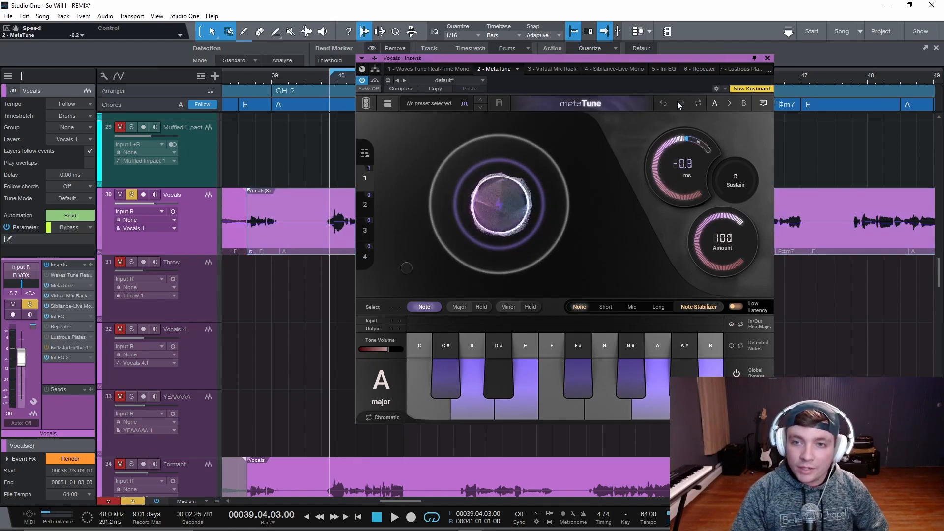
# Audition the phrase through MetaTune and set its Note Stabilizer to Short.
pyautogui.moveTo(402, 254)
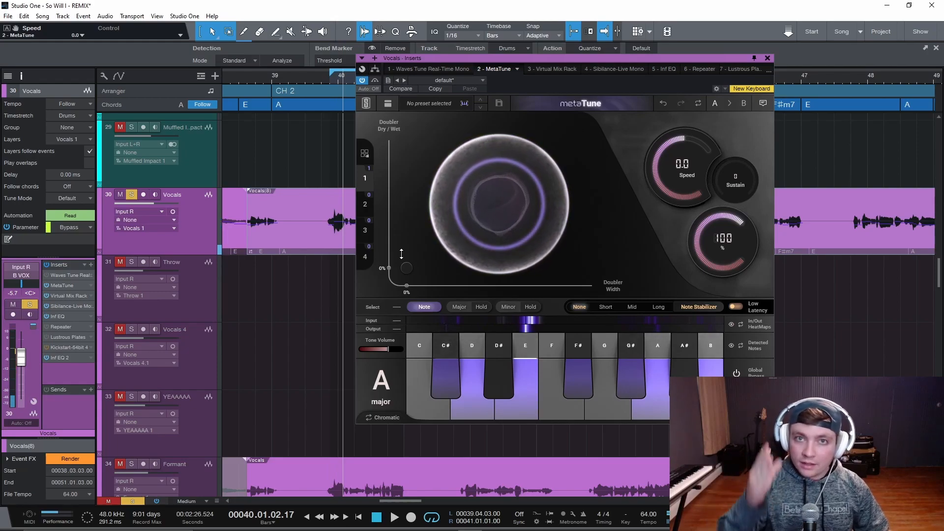
pyautogui.press('space')
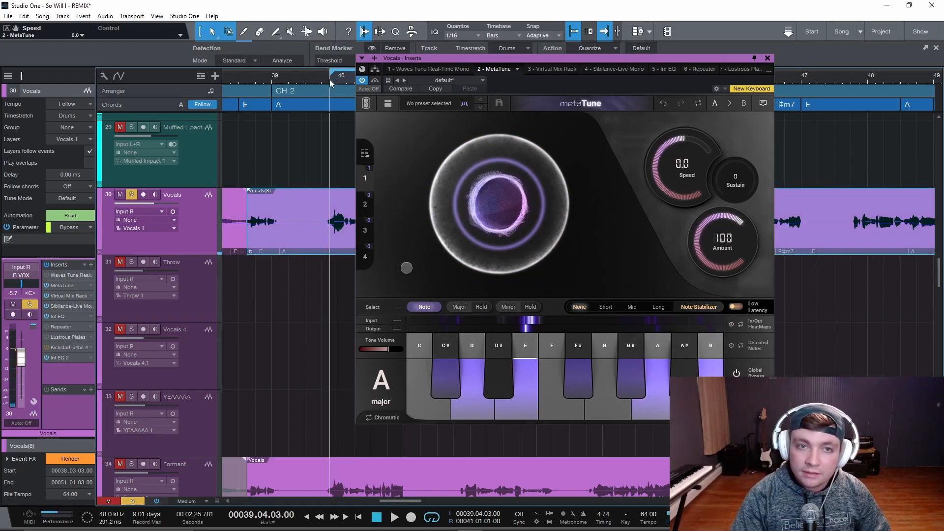
pyautogui.press('space')
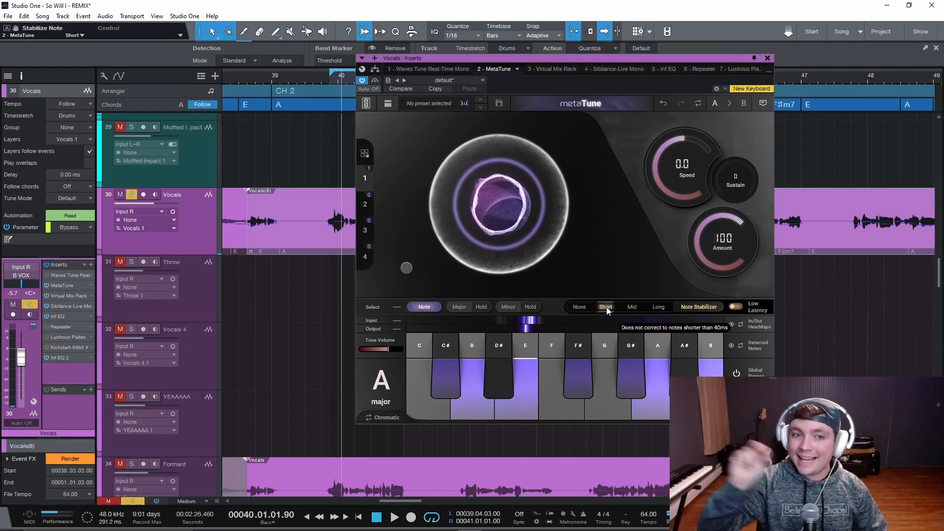
# Audition the vocal phrase with the Short Note Stabilizer and return the playhead to the phrase start near bar 40.
pyautogui.press('space')
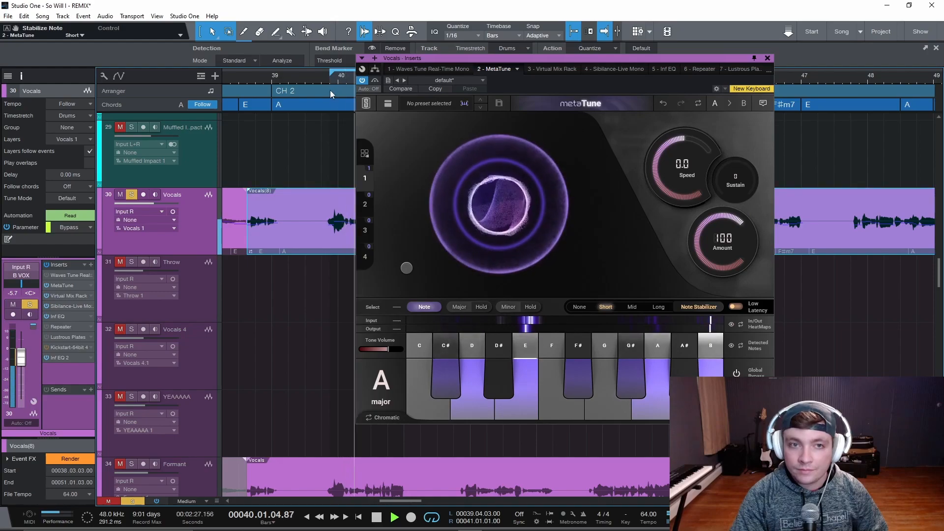
pyautogui.press('space')
pyautogui.click(329, 81)
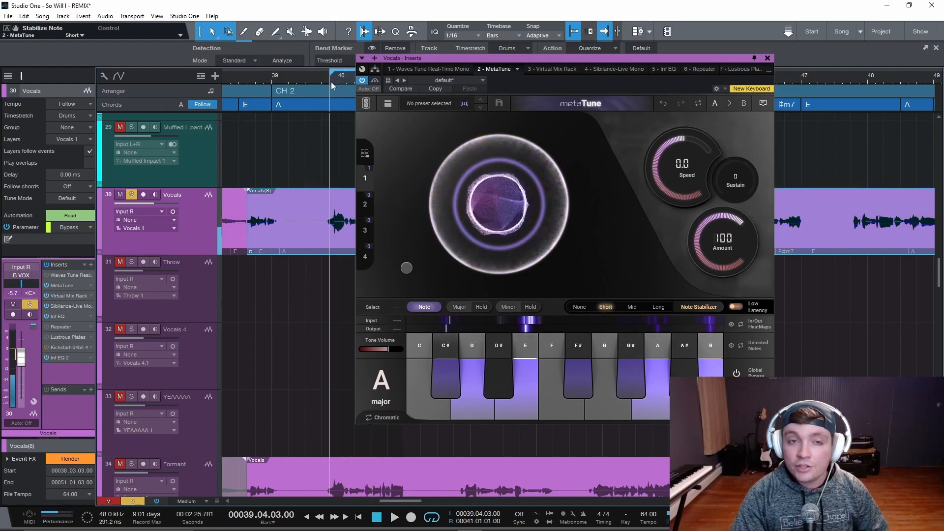
# Set MetaTune's Note Stabilizer to Mid and audition the looped vocal phrase twice.
pyautogui.click(635, 309)
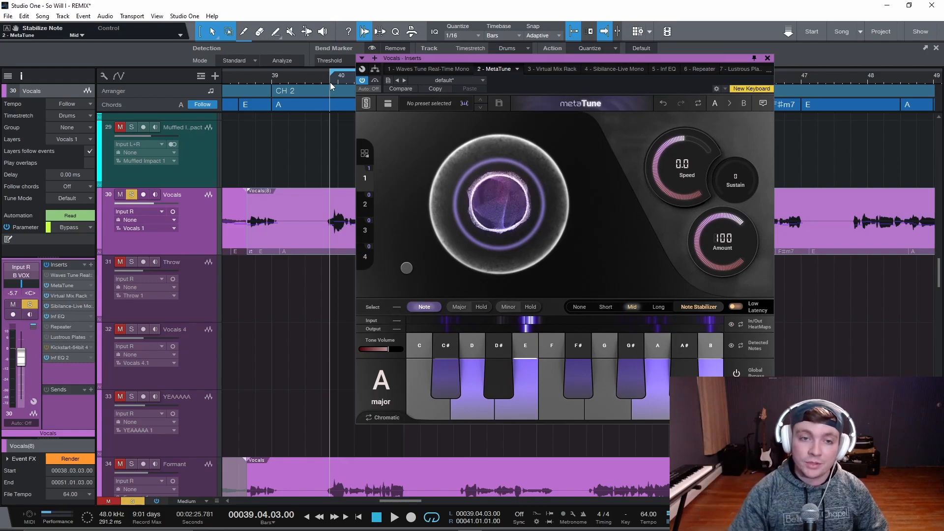
pyautogui.press('space')
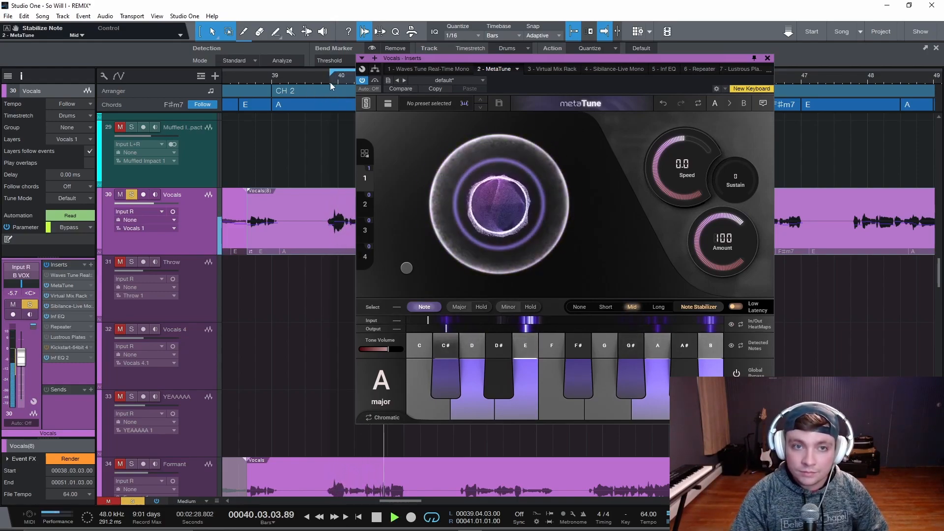
pyautogui.press('space')
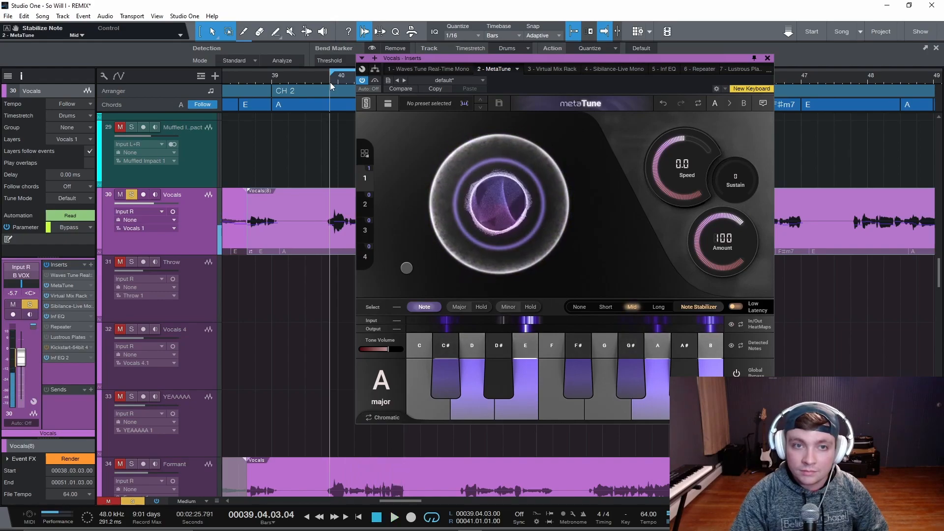
pyautogui.press('space')
pyautogui.press('space')
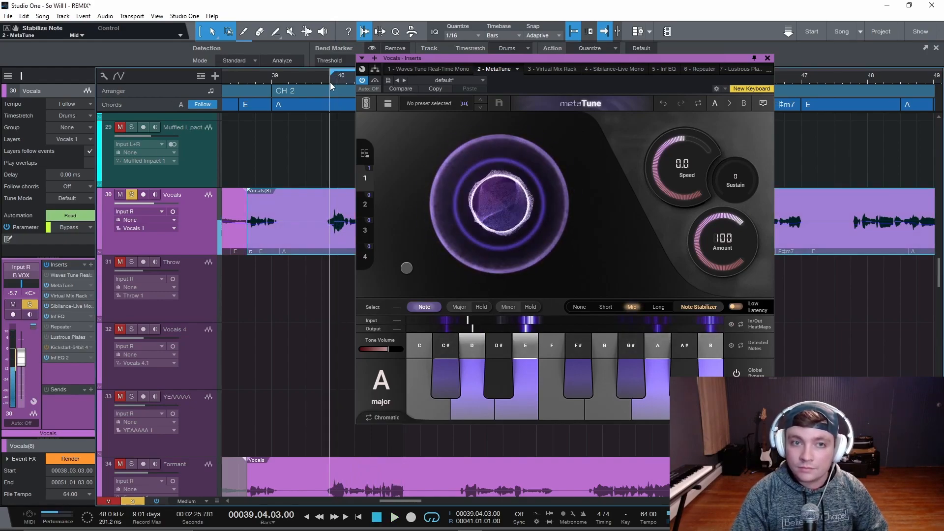
# Set MetaTune's Note Stabilizer to None and audition the same phrase for comparison.
pyautogui.click(574, 306)
pyautogui.press('space')
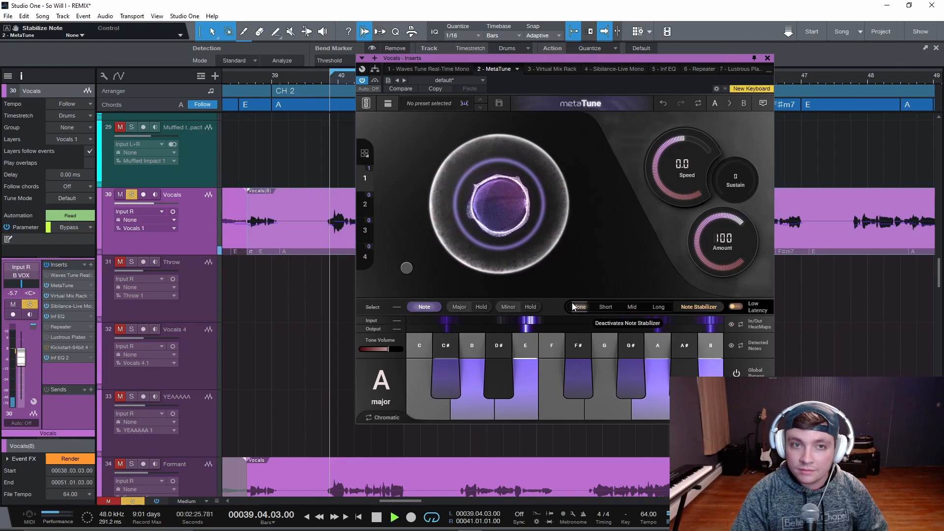
pyautogui.press('space')
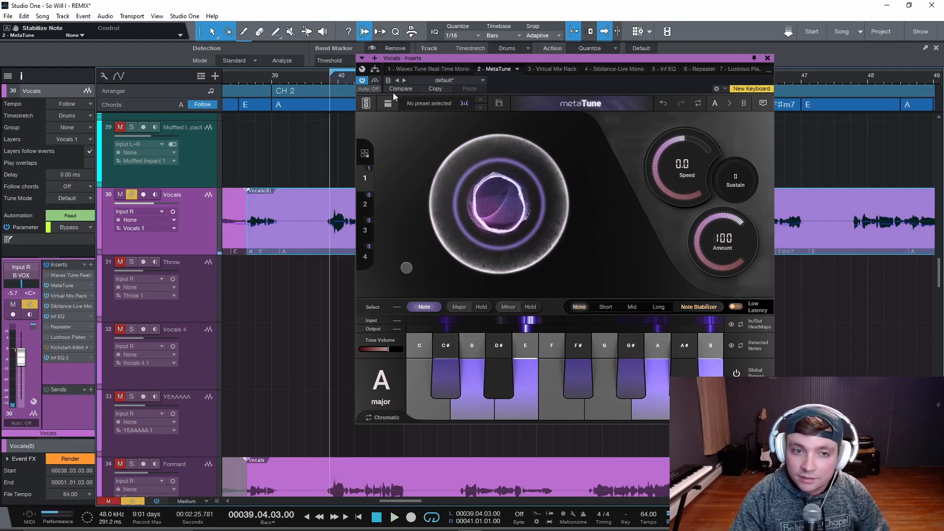
pyautogui.press('space')
pyautogui.press('space')
# Set the Note Stabilizer back to Mid and audition the phrase again.
pyautogui.click(633, 307)
pyautogui.press('space')
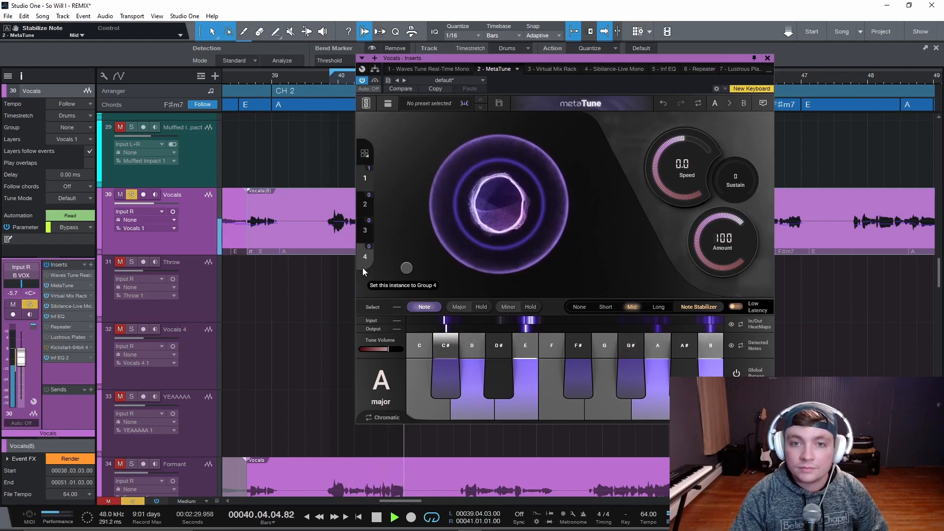
pyautogui.press('space')
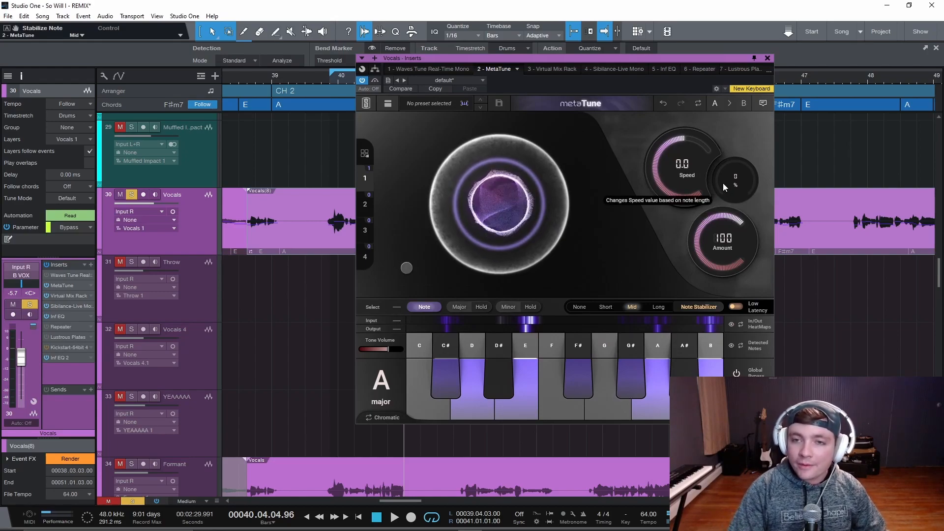
# Set MetaTune's Sustain to -72 and its Speed to 17.5 ms, with the playhead at the phrase start.
pyautogui.moveTo(726, 179); pyautogui.dragTo(727, 200)
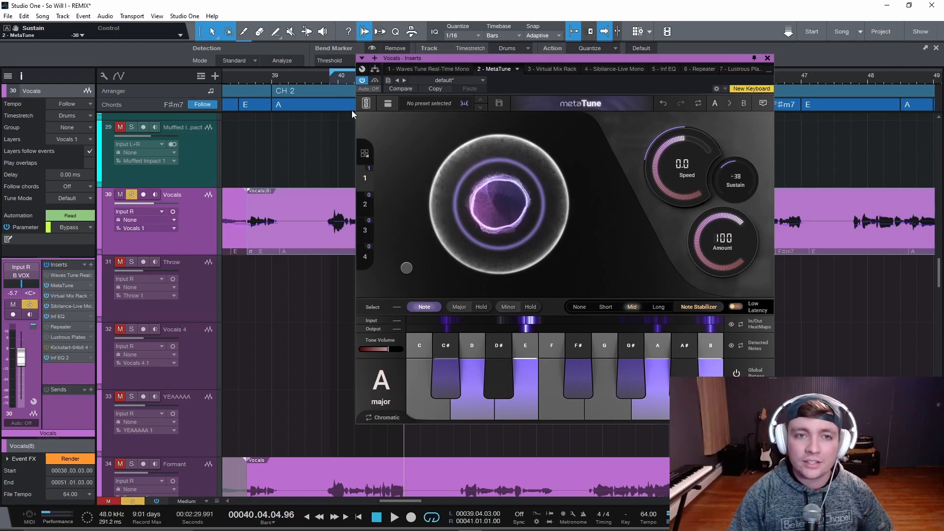
pyautogui.click(330, 82)
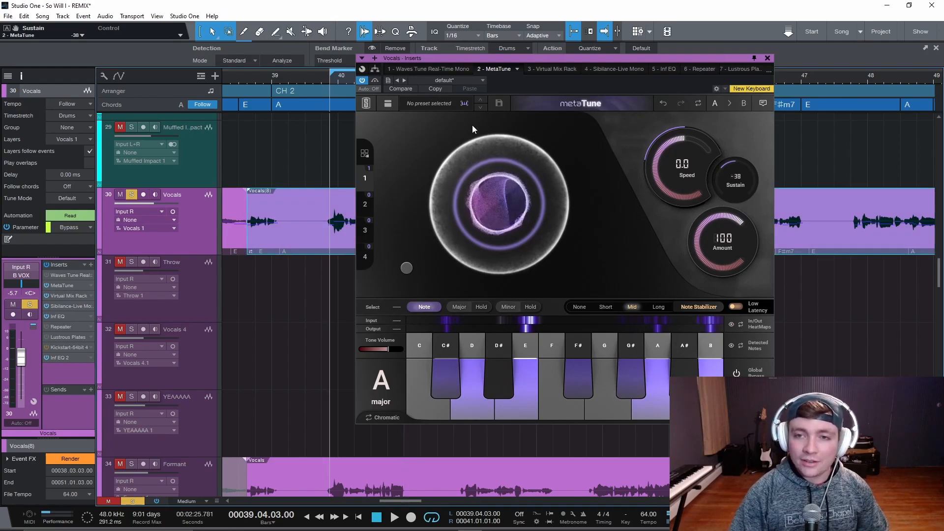
pyautogui.moveTo(694, 161); pyautogui.dragTo(698, 232)
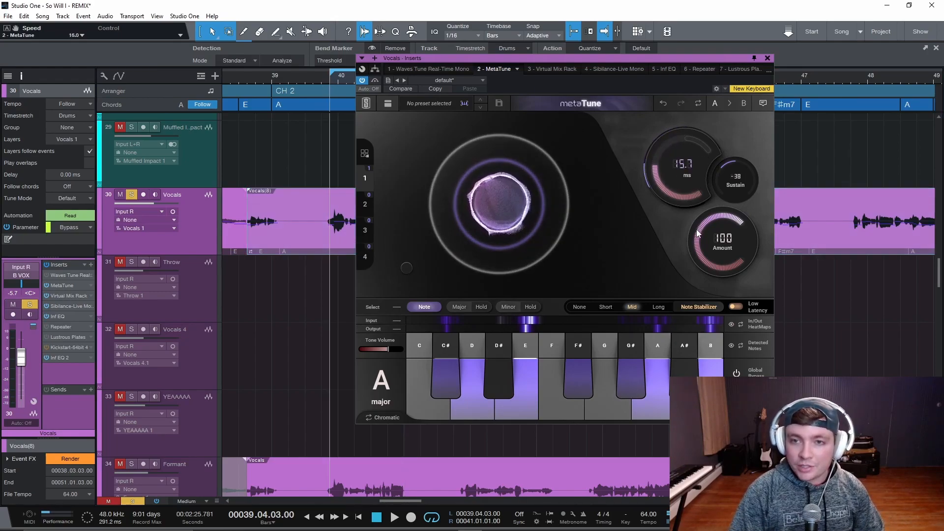
pyautogui.moveTo(680, 181); pyautogui.dragTo(732, 196)
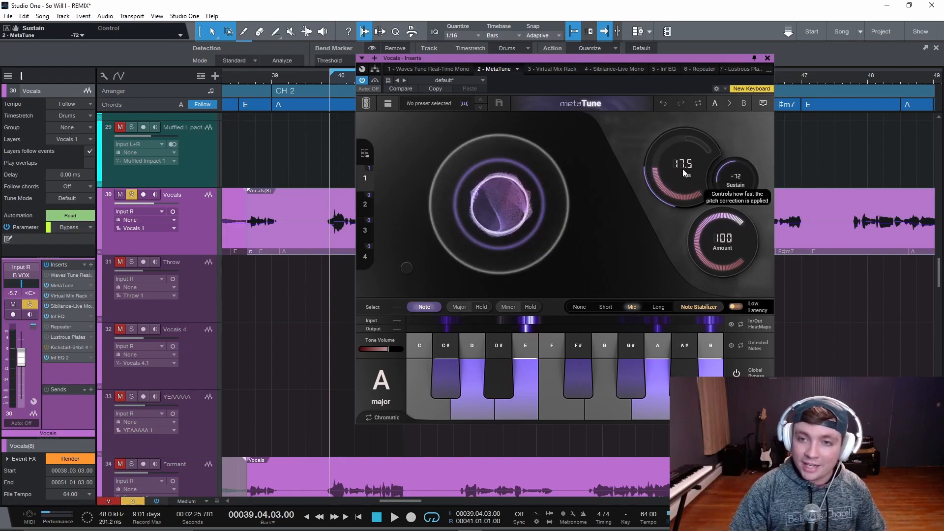
# Audition the soloed phrase with the new Speed and Sustain settings and return the playhead to its start.
pyautogui.press('space')
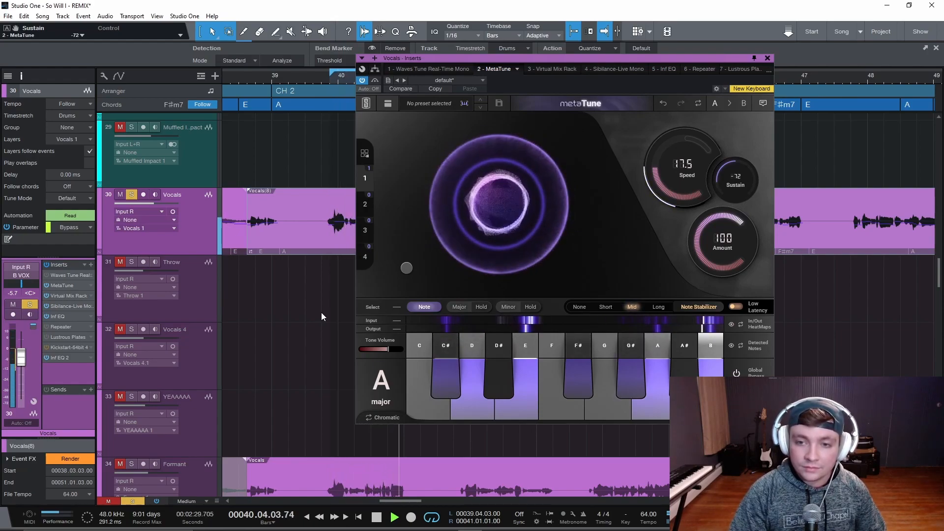
pyautogui.press('space')
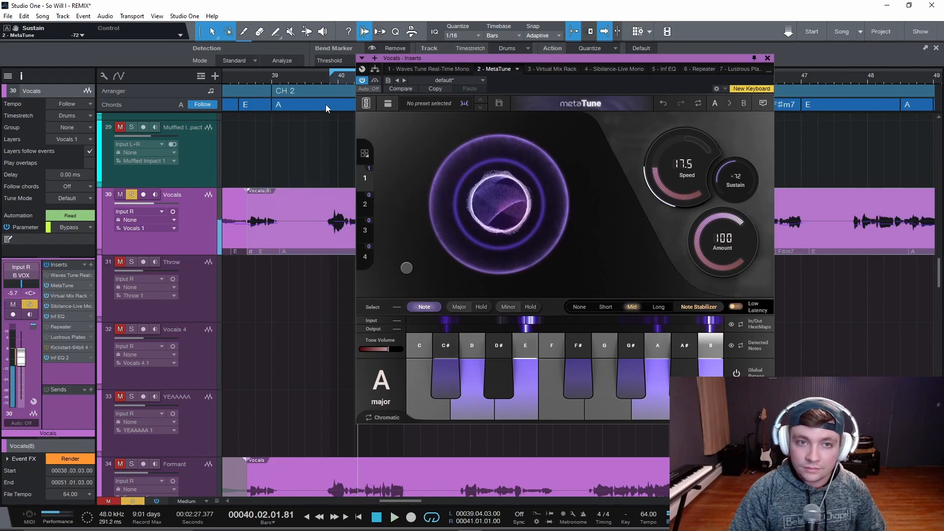
pyautogui.click(329, 81)
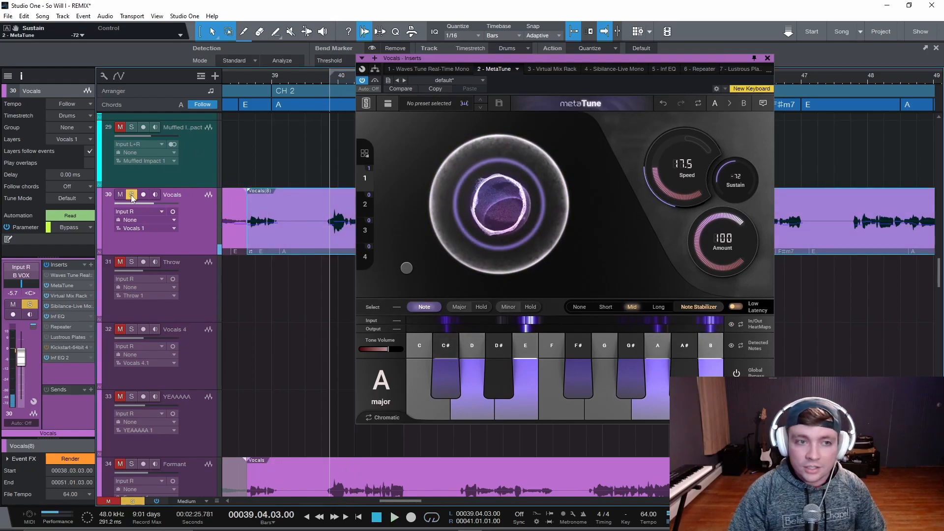
# Unsolo the Vocals track and play the full mix past bar 43 with the MetaTune window moved off the arrangement.
pyautogui.press('s')
pyautogui.press('space')
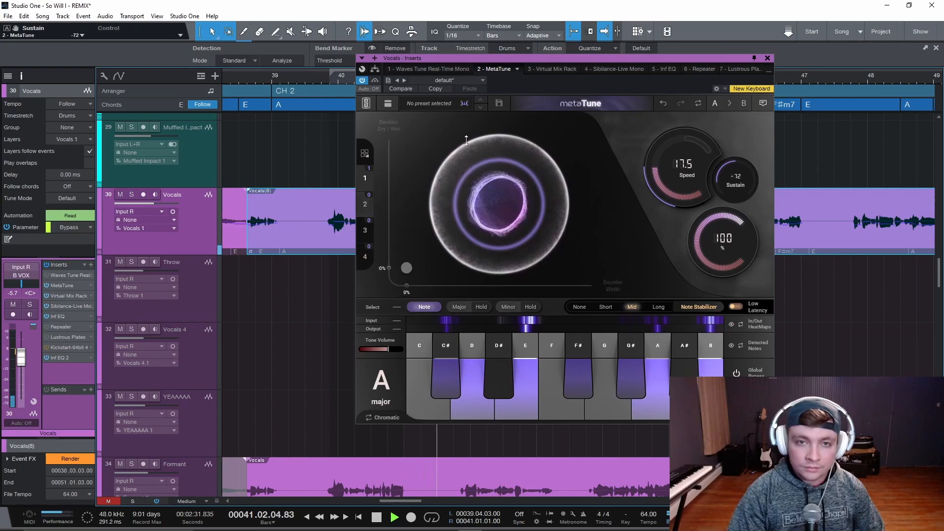
pyautogui.moveTo(544, 55); pyautogui.dragTo(222, 67)
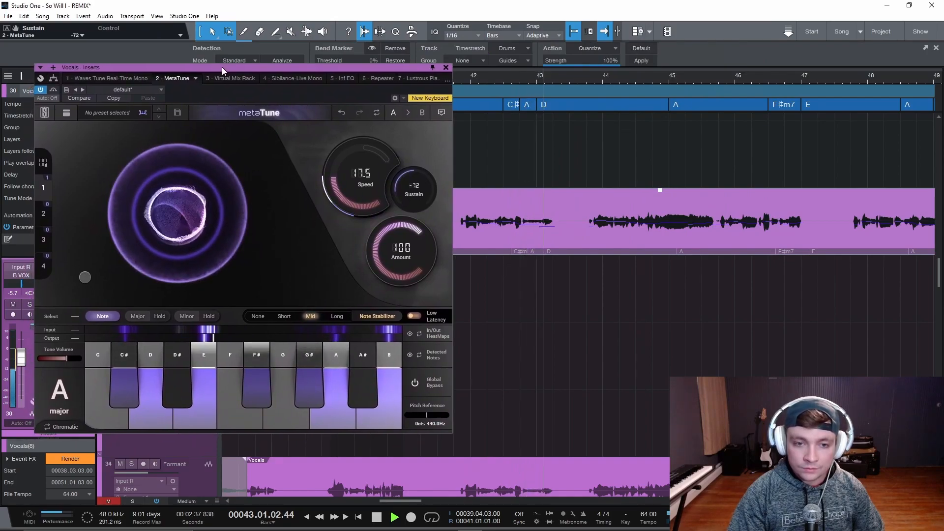
pyautogui.hscroll(-5, 573, 226)
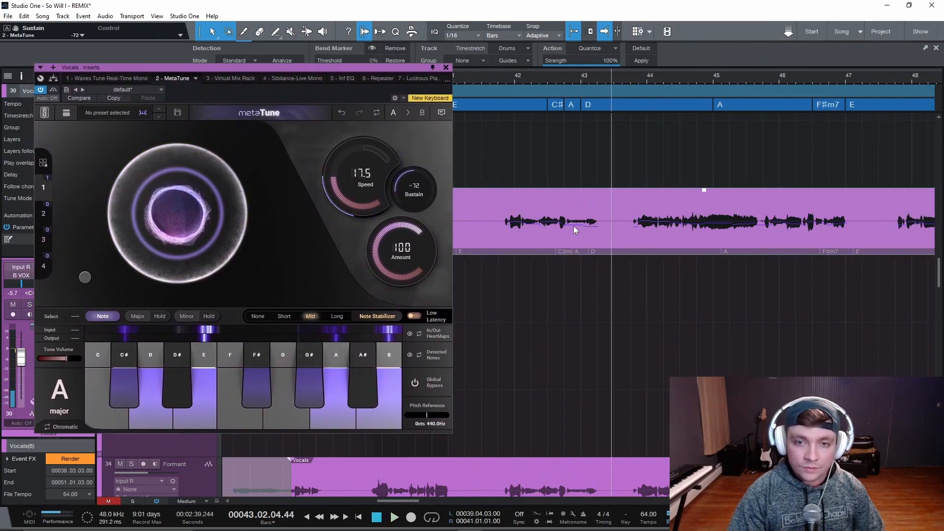
# Re-enable looping from the phrase start near bar 40 and set MetaTune's Speed to 26.9 ms with Amount at 100.
pyautogui.press('KP_Divide')
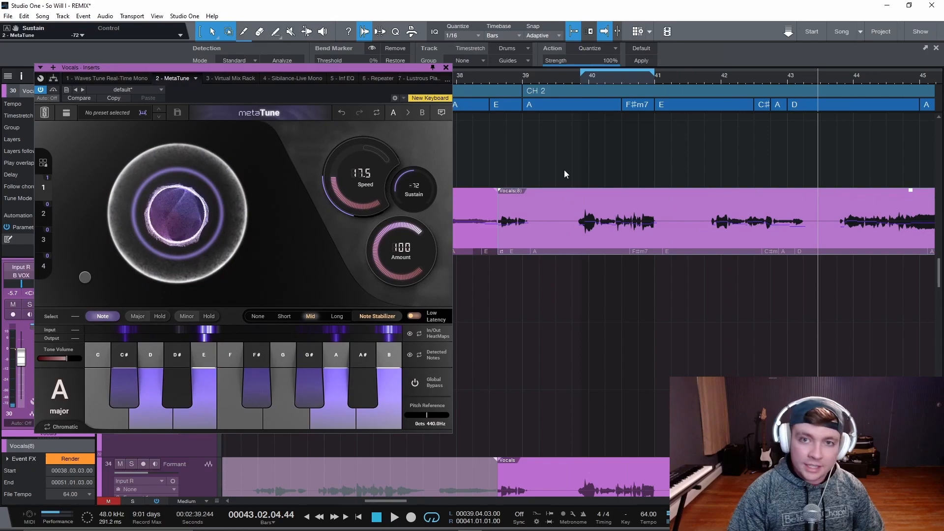
pyautogui.click(580, 81)
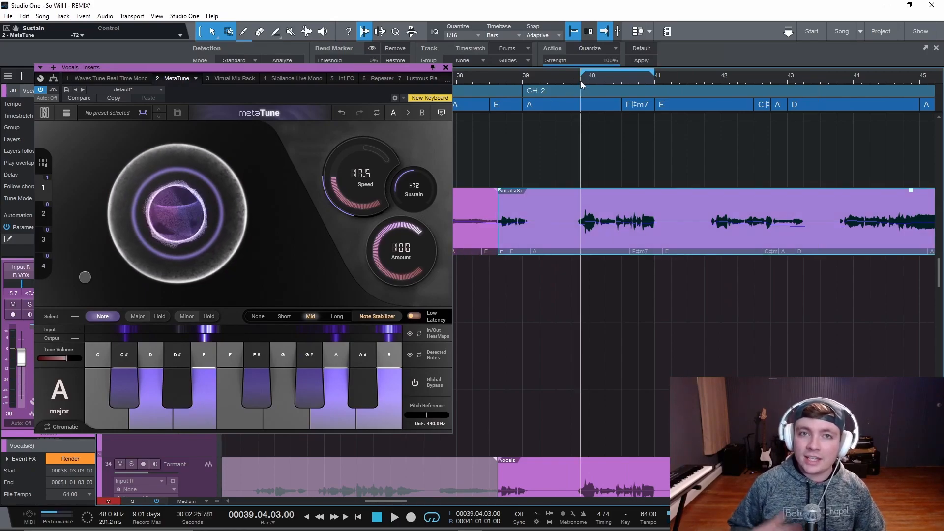
pyautogui.moveTo(364, 176); pyautogui.dragTo(377, 205)
pyautogui.moveTo(399, 253); pyautogui.dragTo(411, 152)
# Solo the Vocals track and raise MetaTune's Doubler Width and Doubler Dry/Wet to 100% while auditioning the phrase.
pyautogui.moveTo(224, 282)
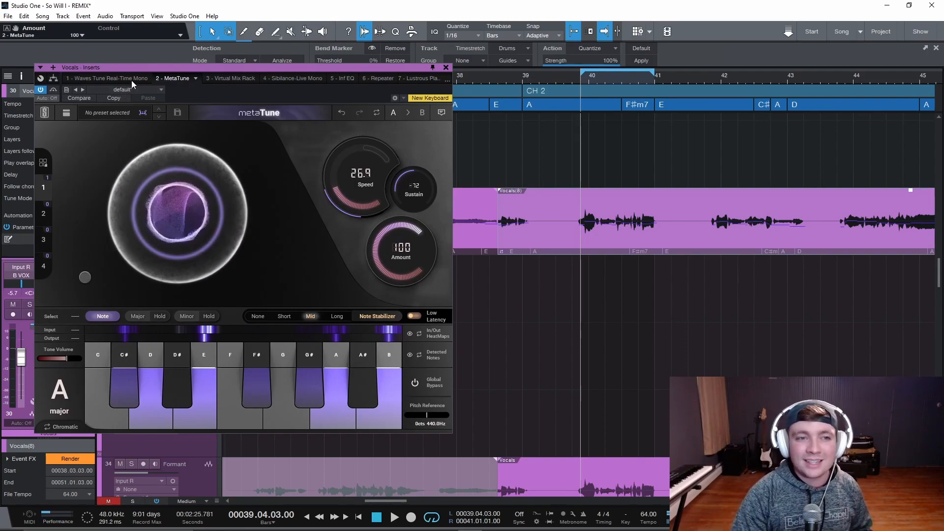
pyautogui.moveTo(111, 293)
pyautogui.moveTo(85, 277); pyautogui.dragTo(270, 277)
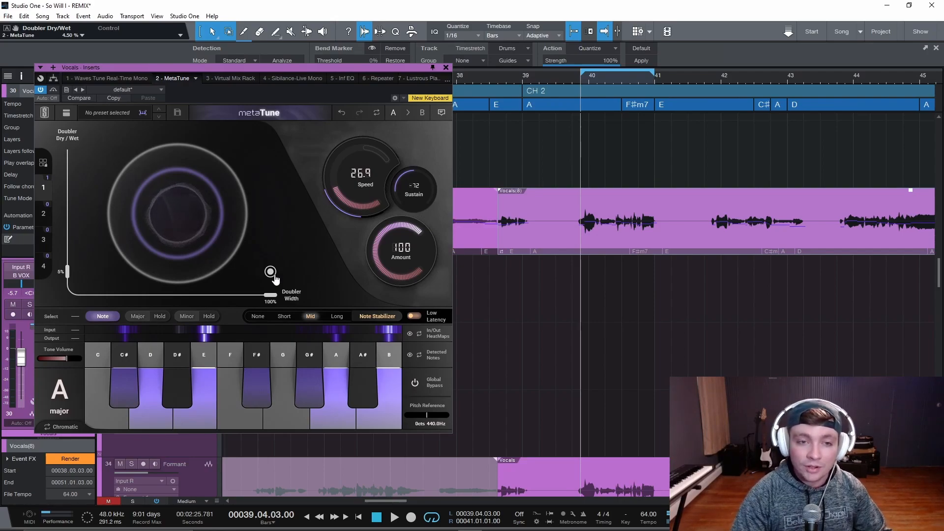
pyautogui.moveTo(277, 68); pyautogui.dragTo(559, 80)
pyautogui.click(134, 196)
pyautogui.moveTo(459, 81); pyautogui.dragTo(363, 79)
pyautogui.moveTo(458, 268); pyautogui.dragTo(456, 160)
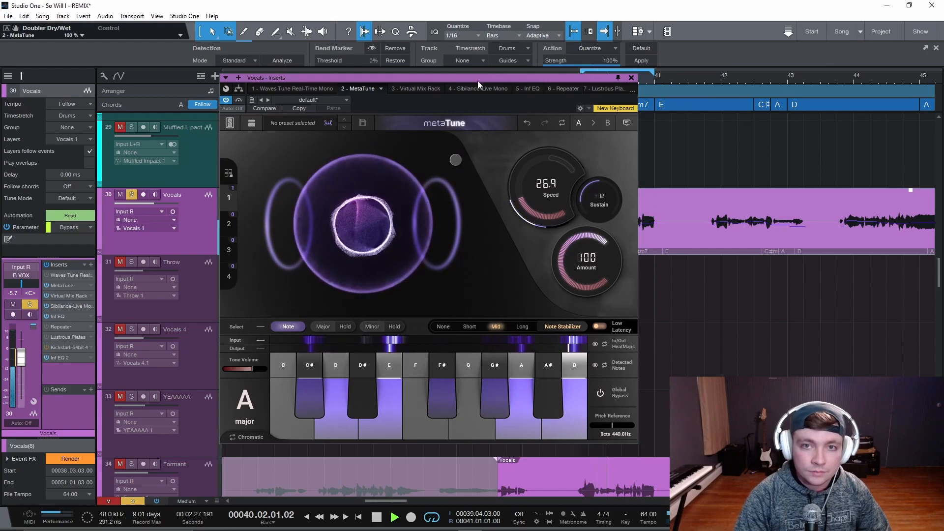
# Sweep the Doubler's width and dry/wet mix together, ending at 100% width and 0% dry/wet.
pyautogui.moveTo(477, 85); pyautogui.dragTo(481, 64)
pyautogui.moveTo(460, 140); pyautogui.dragTo(274, 267)
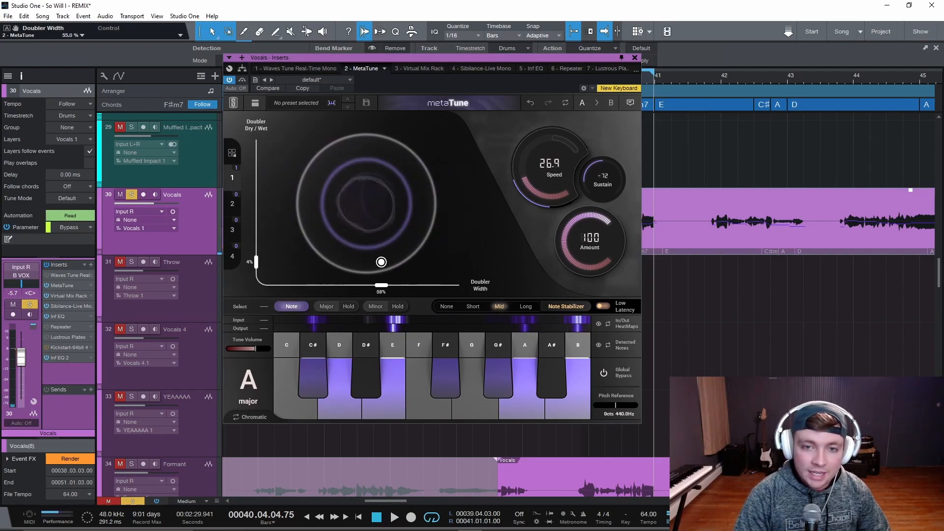
pyautogui.moveTo(274, 266); pyautogui.dragTo(402, 186)
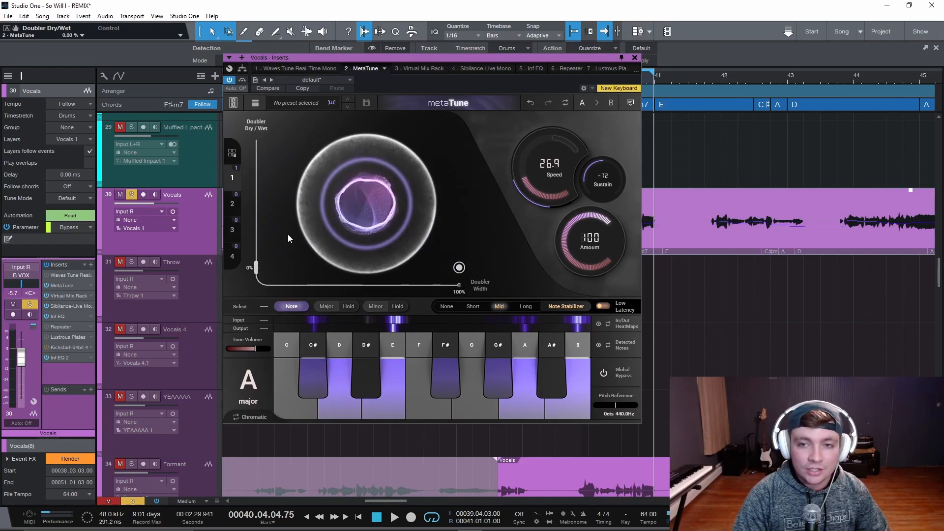
# Set the Doubler Dry/Wet to 30.5% at full width while auditioning the looped phrase.
pyautogui.moveTo(257, 281); pyautogui.dragTo(256, 178)
pyautogui.moveTo(459, 166); pyautogui.dragTo(458, 233)
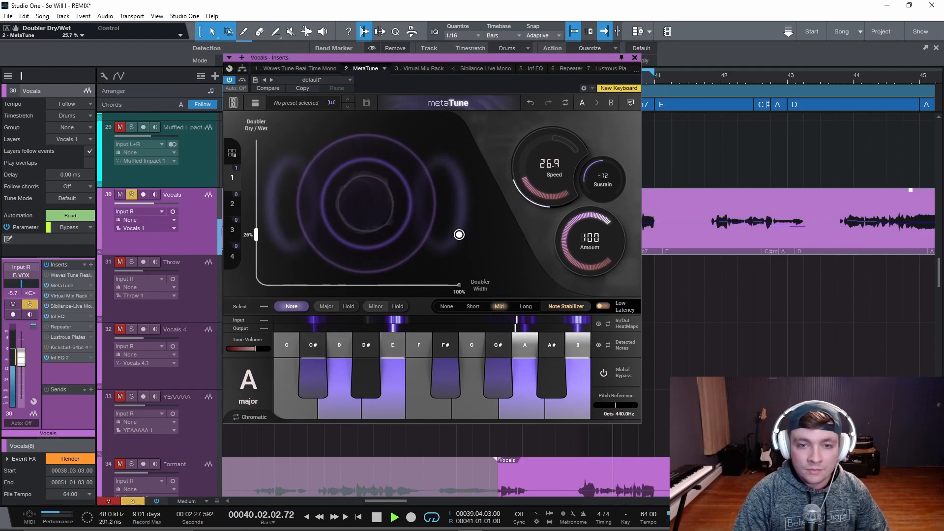
pyautogui.moveTo(257, 234)
pyautogui.mouseDown()
pyautogui.moveTo(260, 244)
pyautogui.moveTo(259, 231)
pyautogui.mouseUp()
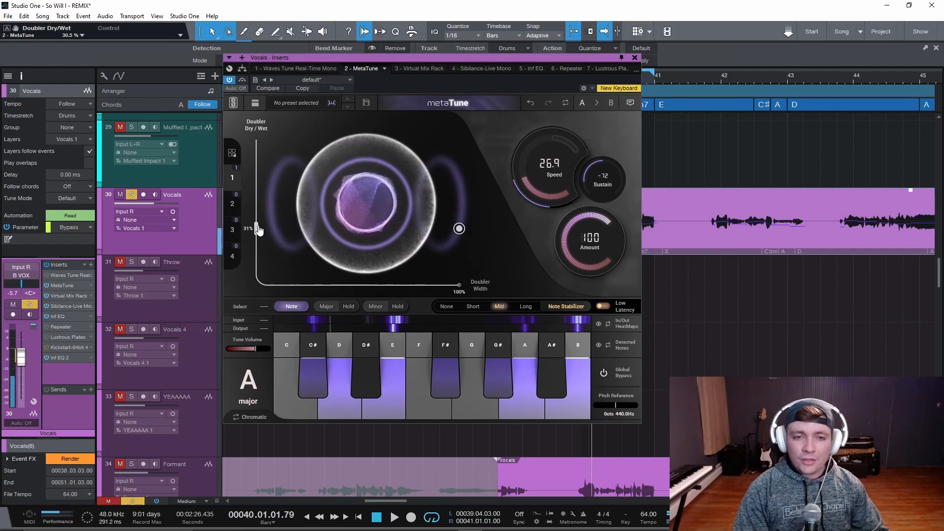
# Unsolo the Vocals track and play the looped phrase in the full mix with the MetaTune window moved aside.
pyautogui.click(132, 194)
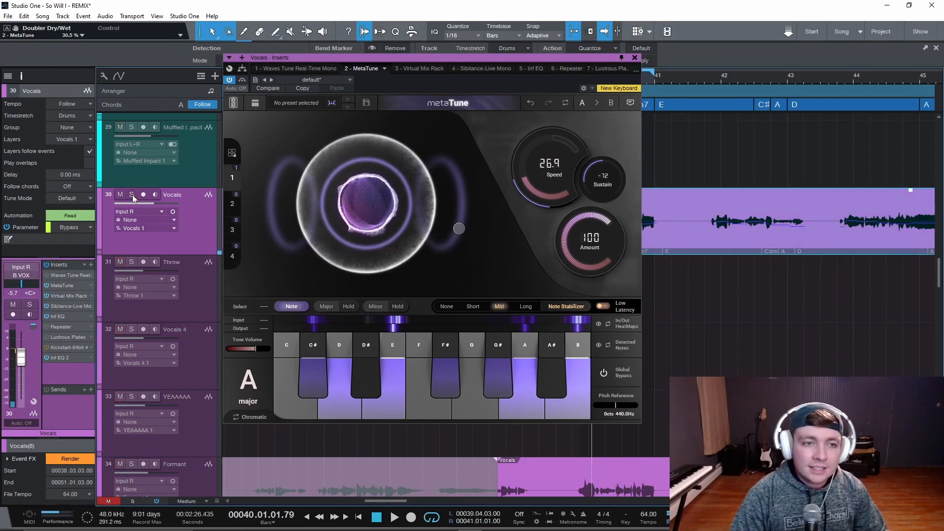
pyautogui.moveTo(320, 58); pyautogui.dragTo(95, 45)
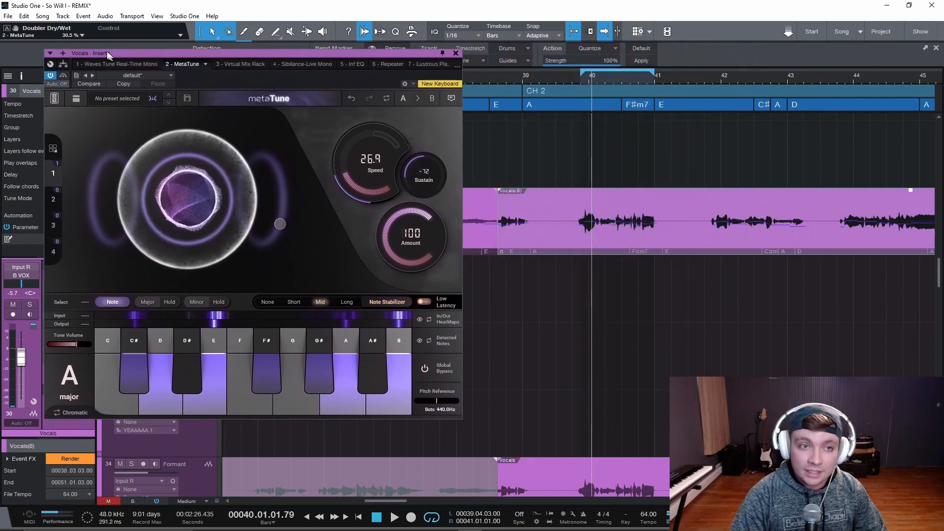
pyautogui.moveTo(50, 68); pyautogui.dragTo(97, 72)
pyautogui.press('space')
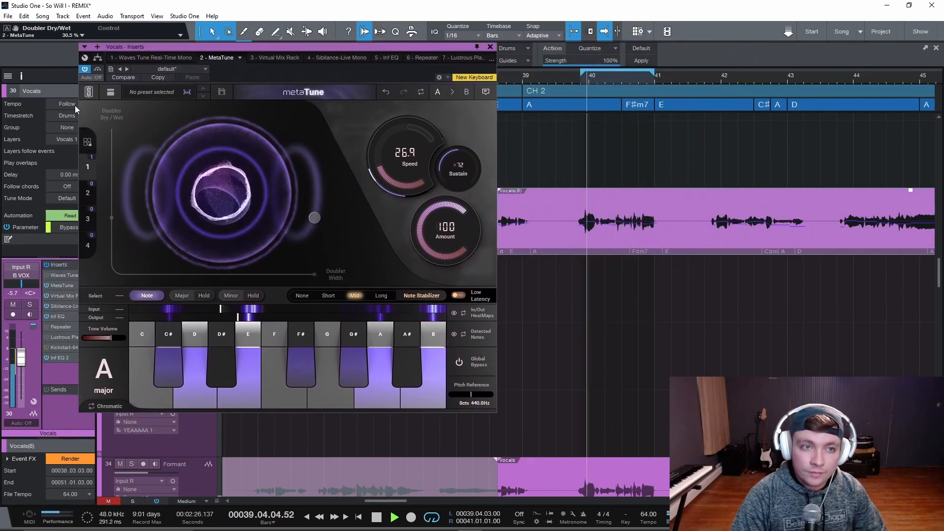
# Compare the looped mix with MetaTune bypassed and re-enabled, and move its window off the track list.
pyautogui.click(98, 69)
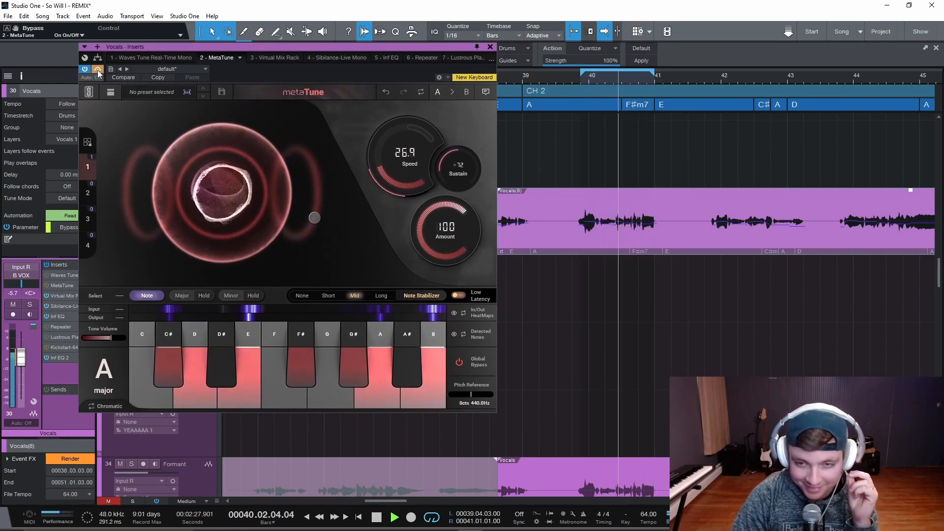
pyautogui.click(98, 71)
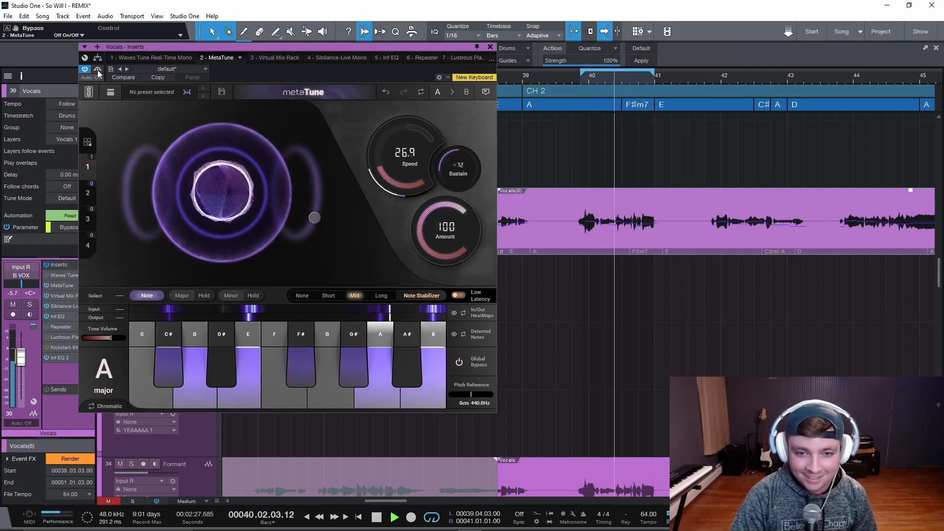
pyautogui.moveTo(241, 49); pyautogui.dragTo(552, 54)
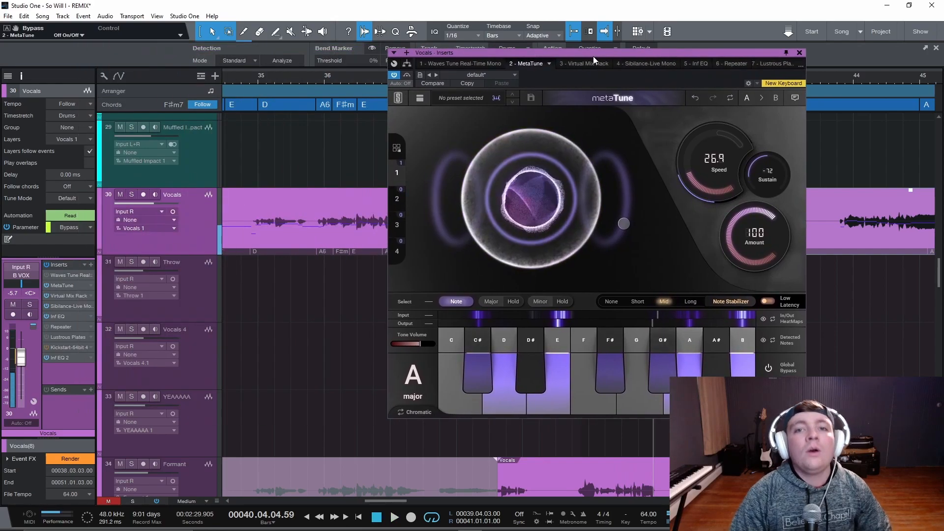
# Close the MetaTune window, solo the vocal tracks together and briefly check their channels in the mixer.
pyautogui.click(801, 53)
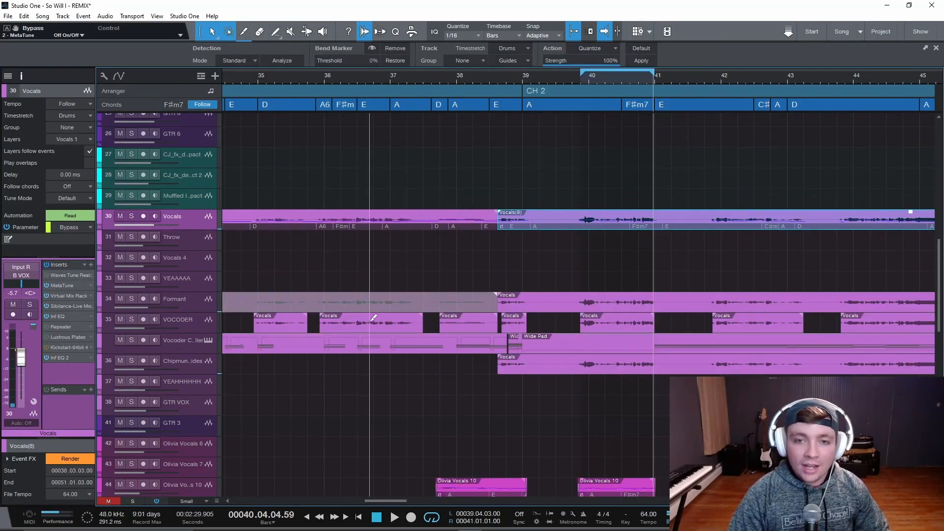
pyautogui.scroll(-1, 341, 346)
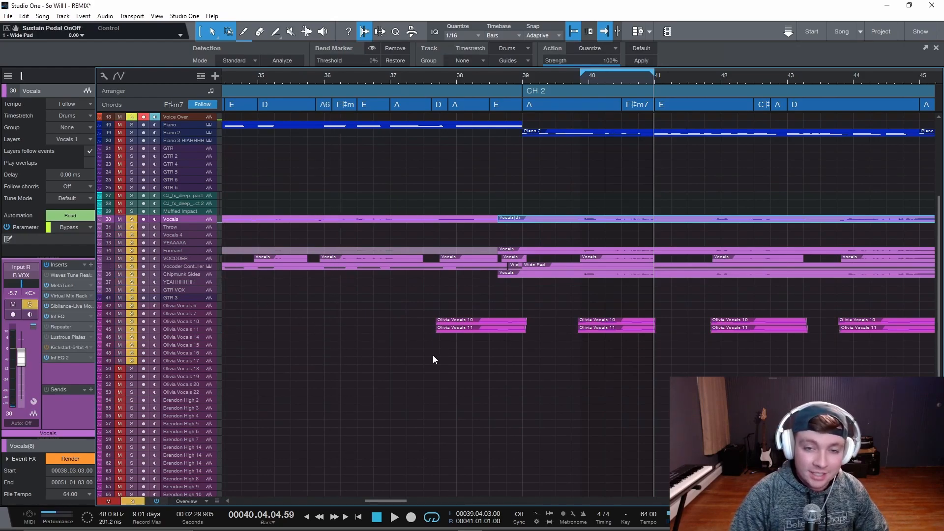
pyautogui.scroll(3, 423, 355)
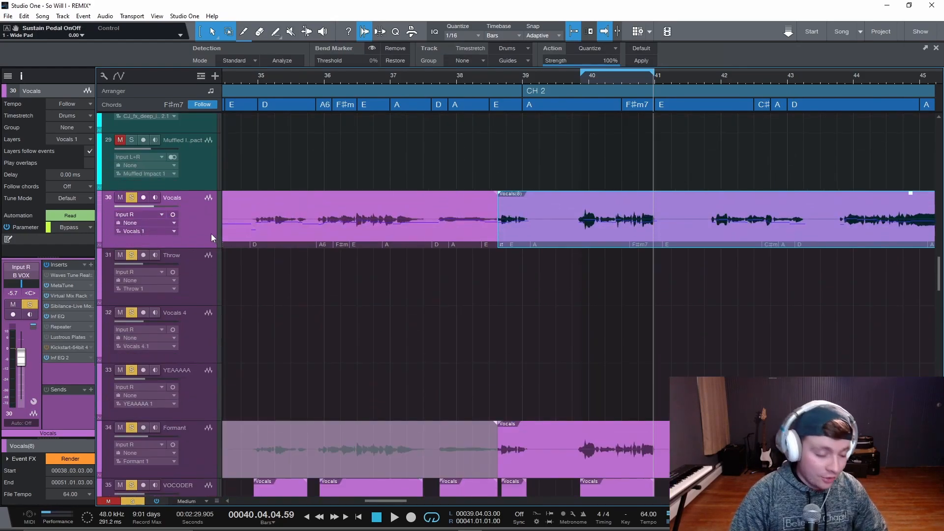
pyautogui.press('F3')
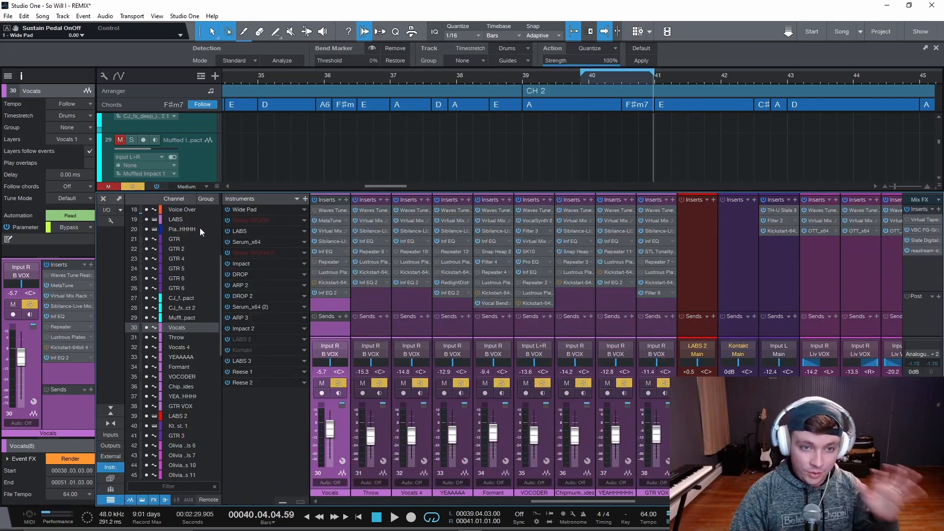
pyautogui.press('F3')
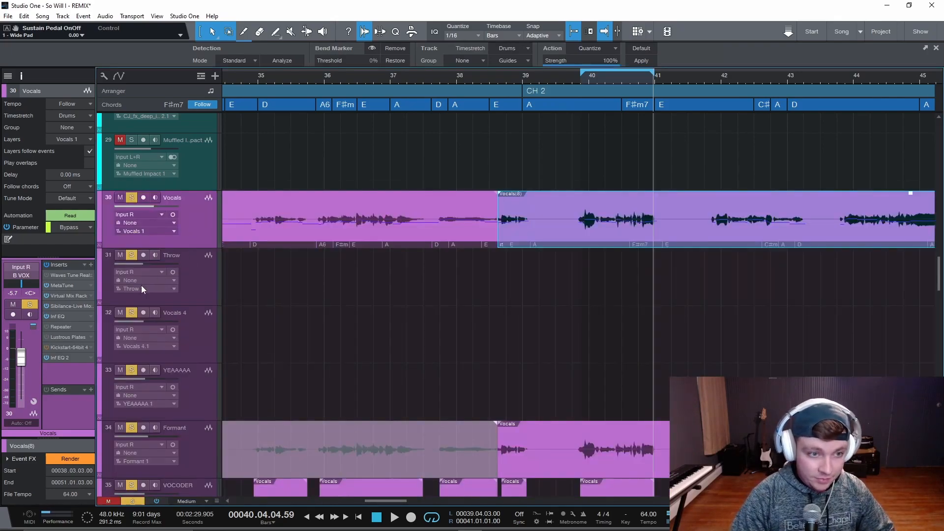
# Reopen MetaTune from the Vocals inserts, move its window aside and compare the soloed vocals with the plug-in bypassed and enabled.
pyautogui.doubleClick(59, 285)
pyautogui.moveTo(529, 72); pyautogui.dragTo(411, 271)
pyautogui.moveTo(318, 264); pyautogui.dragTo(94, 82)
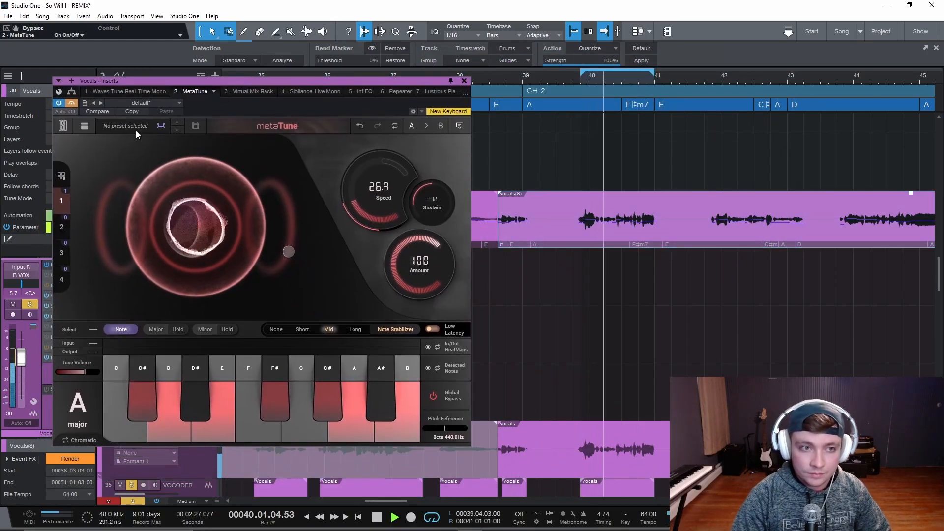
pyautogui.click(72, 104)
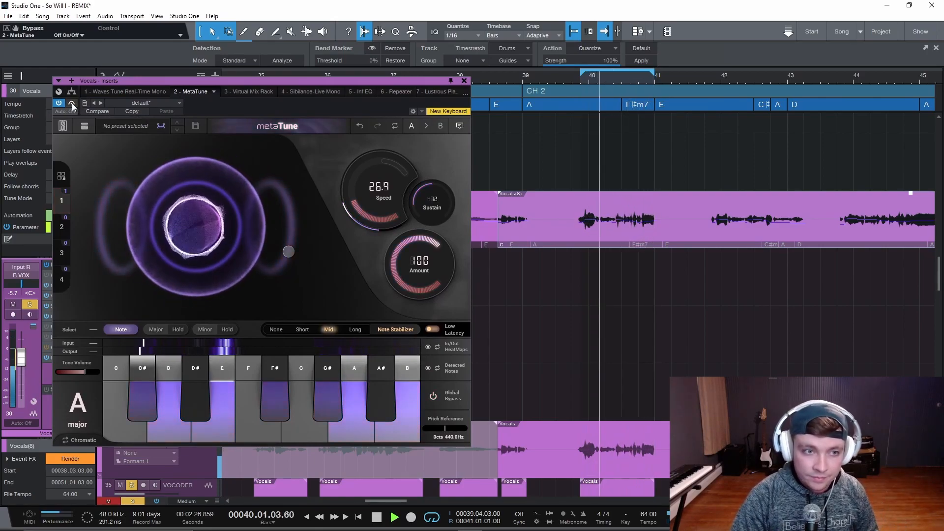
# Raise the Doubler's dry/wet mix and compare the soloed vocals with MetaTune bypassed and enabled.
pyautogui.moveTo(289, 252); pyautogui.dragTo(288, 201)
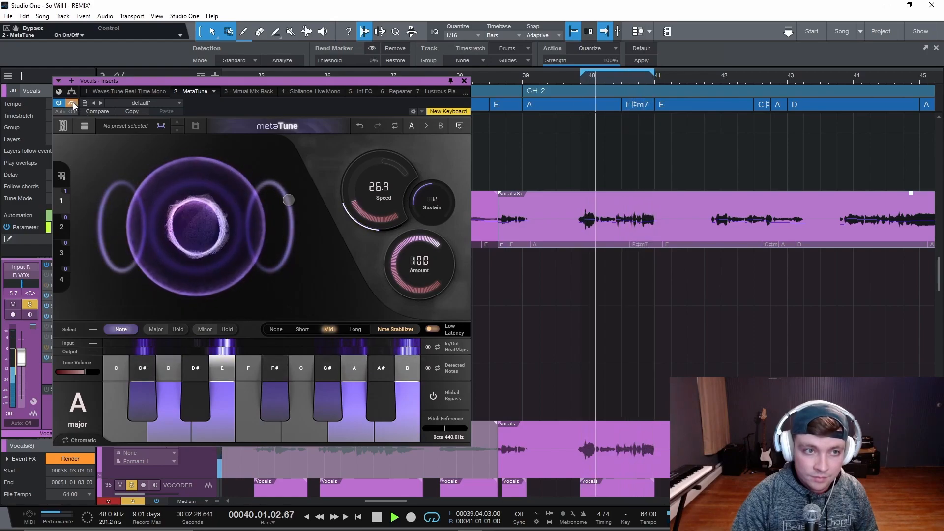
pyautogui.click(73, 103)
pyautogui.click(73, 102)
# Lower the Doubler's dry/wet mix and narrow its width slightly, compare with MetaTune bypassed, and clear all track solos.
pyautogui.moveTo(289, 200); pyautogui.dragTo(269, 254)
pyautogui.click(71, 104)
pyautogui.click(71, 104)
pyautogui.moveTo(147, 81); pyautogui.dragTo(516, 77)
pyautogui.click(137, 506)
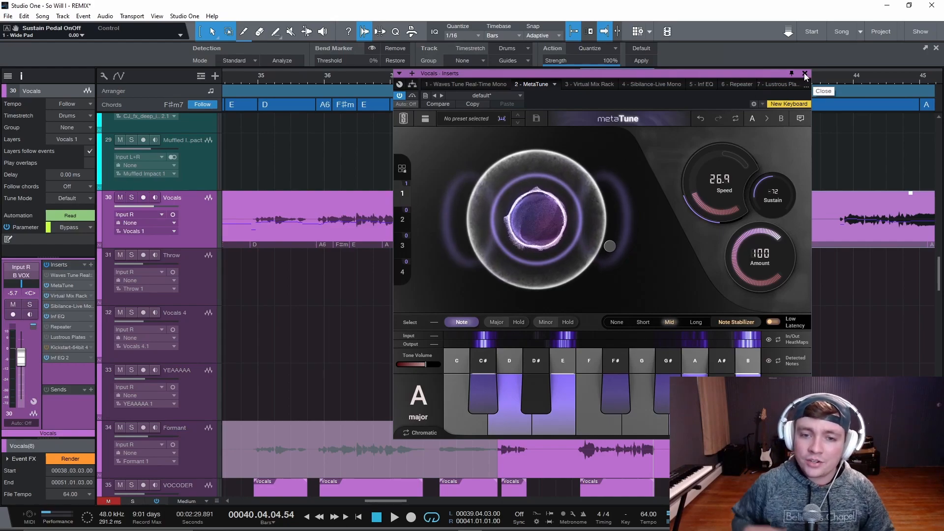
# Look at Waves Tune Real-Time, set MetaTune's Speed to -3.0 ms and Sustain to 0, and close the plug-in window.
pyautogui.click(444, 84)
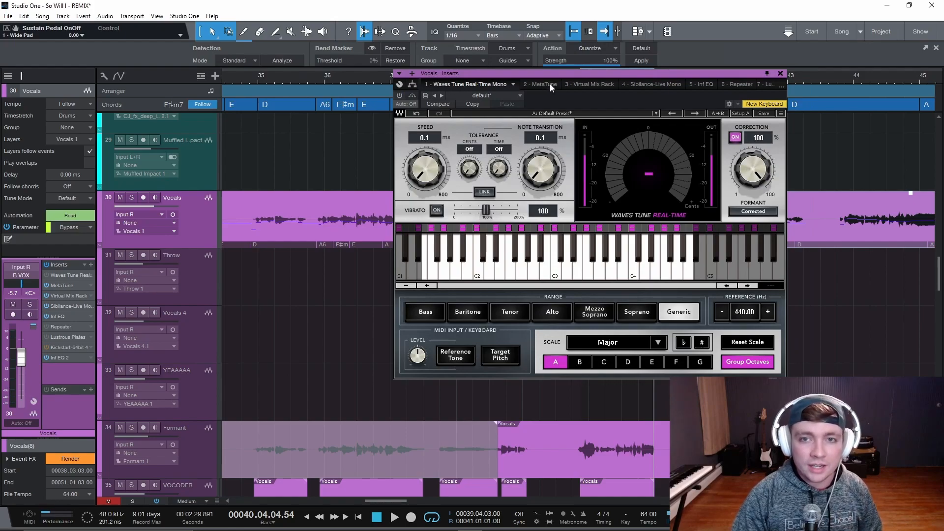
pyautogui.click(550, 83)
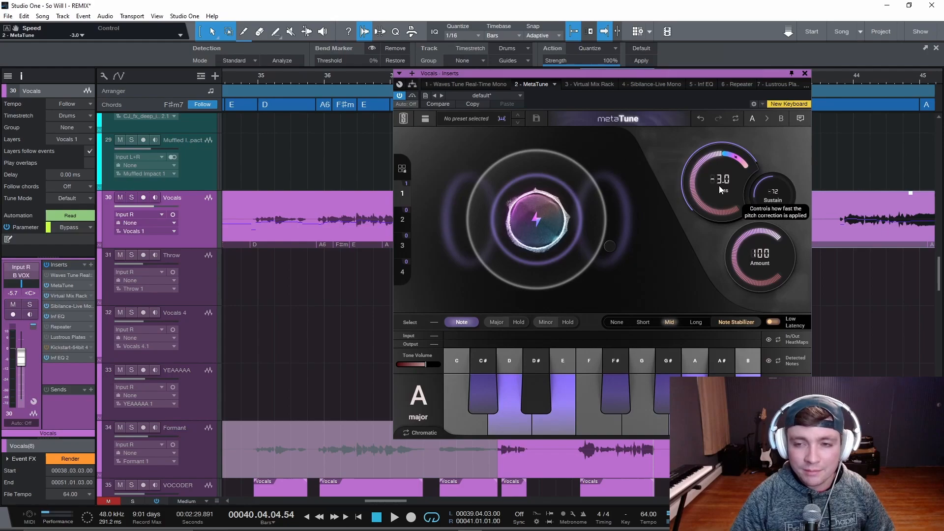
pyautogui.moveTo(771, 195); pyautogui.dragTo(790, 146)
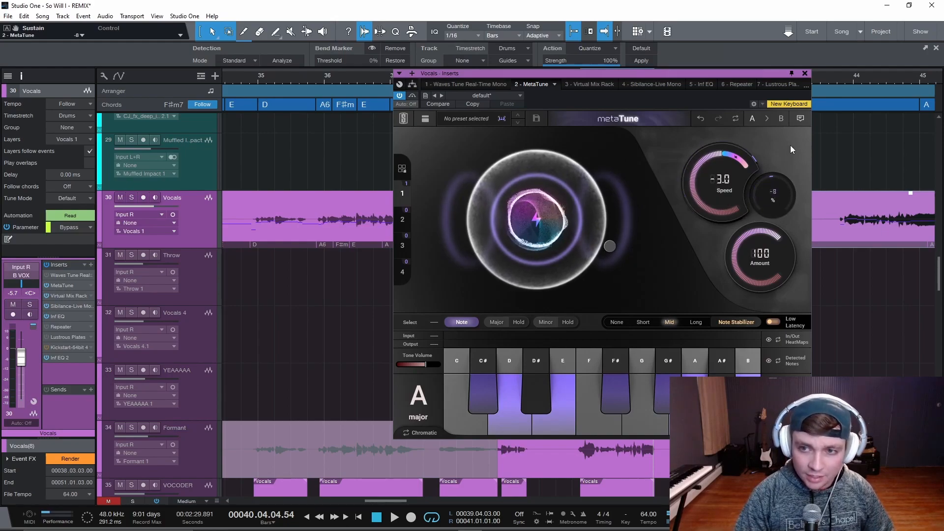
pyautogui.click(804, 74)
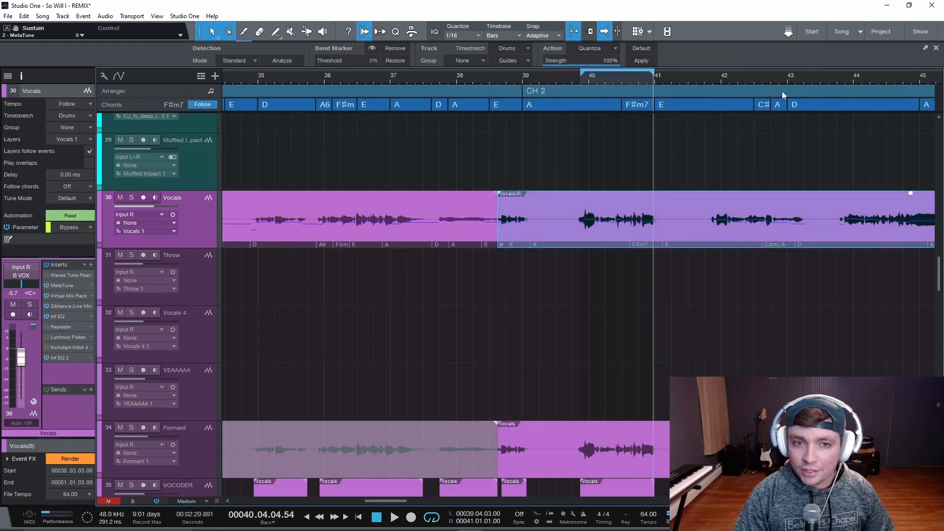
# Play the looped phrase from its start with the Vocals track soloed and the MetaTune window reopened clear of the loop region.
pyautogui.click(580, 81)
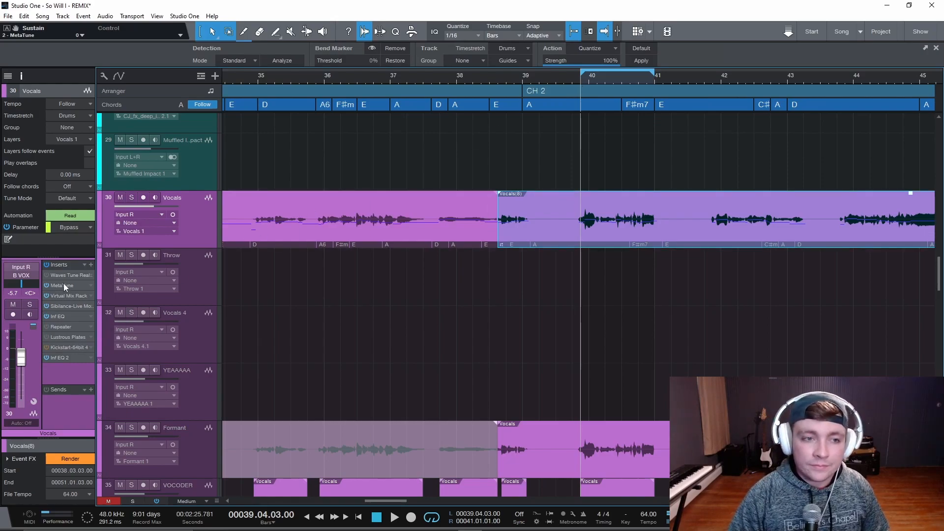
pyautogui.press('space')
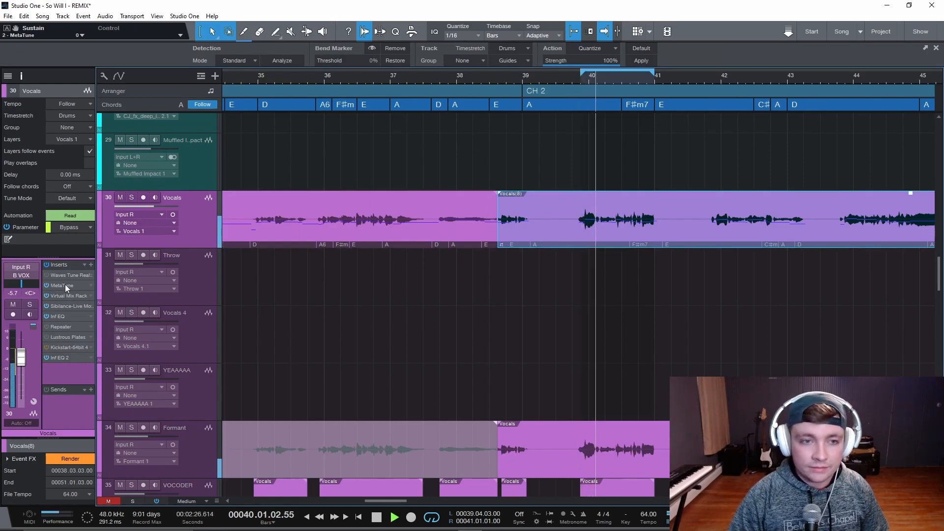
pyautogui.doubleClick(65, 284)
pyautogui.click(133, 197)
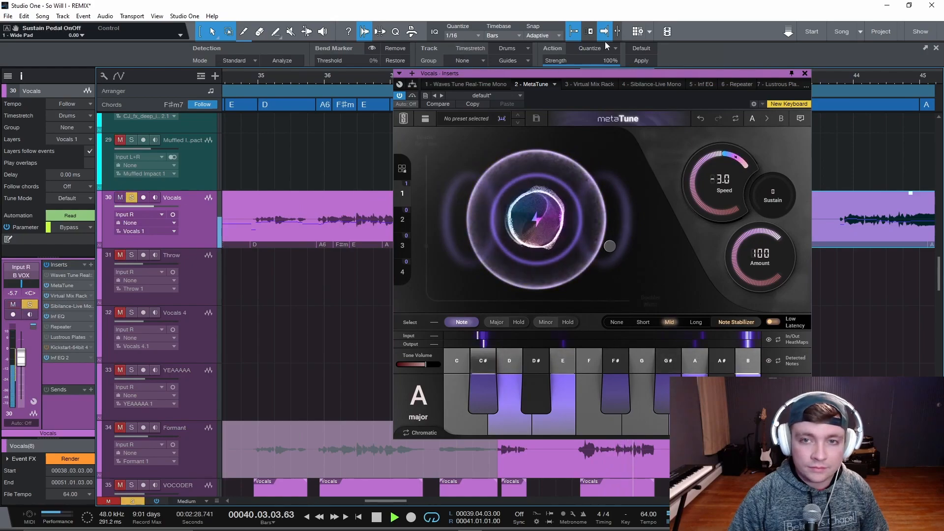
pyautogui.moveTo(600, 74); pyautogui.dragTo(313, 77)
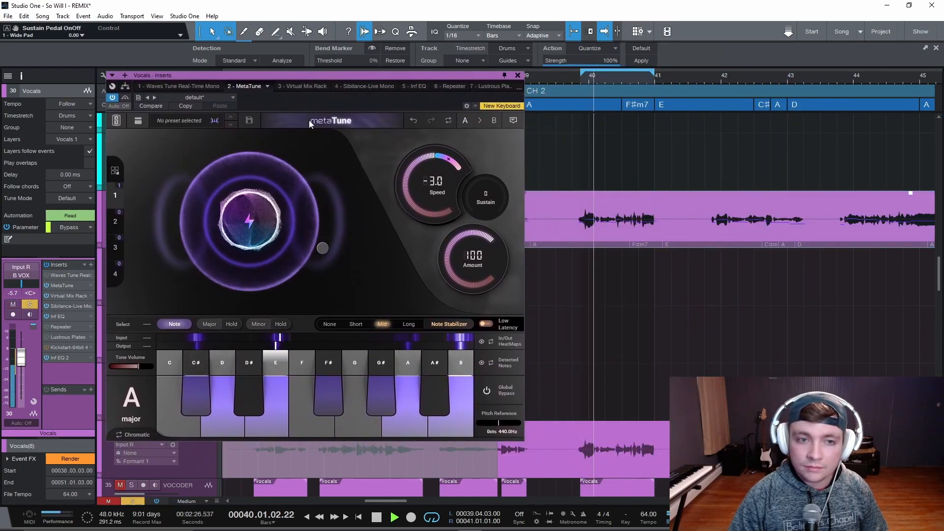
# Set the Note Stabilizer to None and the Doubler to 0% dry/wet and 0% width while auditioning the looped vocal.
pyautogui.moveTo(309, 204)
pyautogui.click(324, 324)
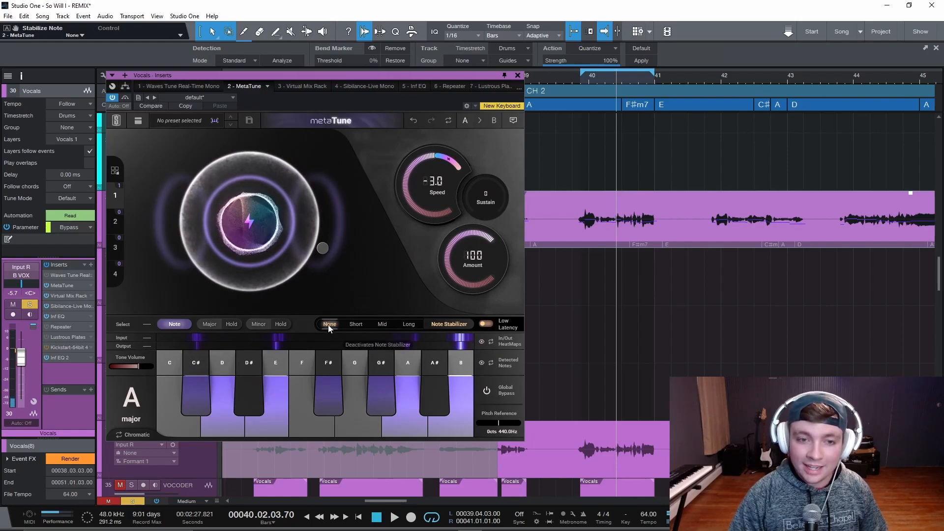
pyautogui.click(580, 81)
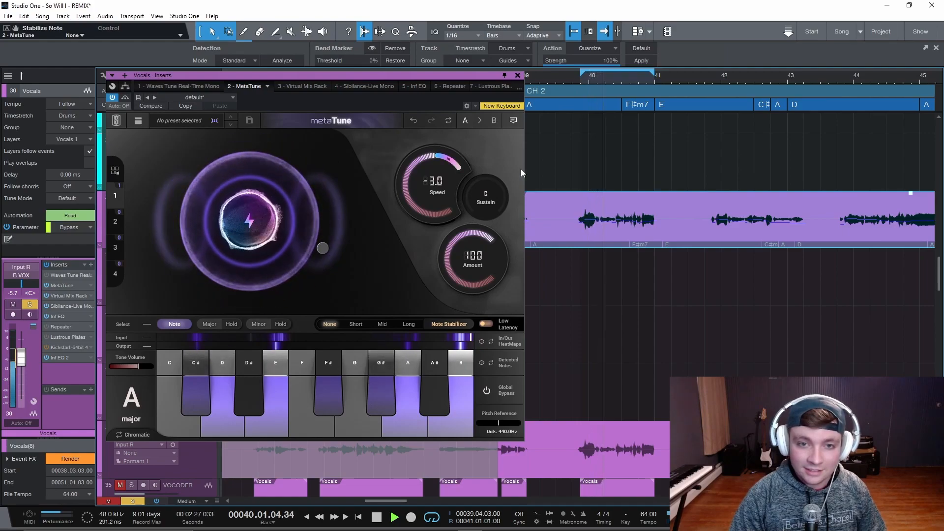
pyautogui.moveTo(323, 248); pyautogui.dragTo(142, 299)
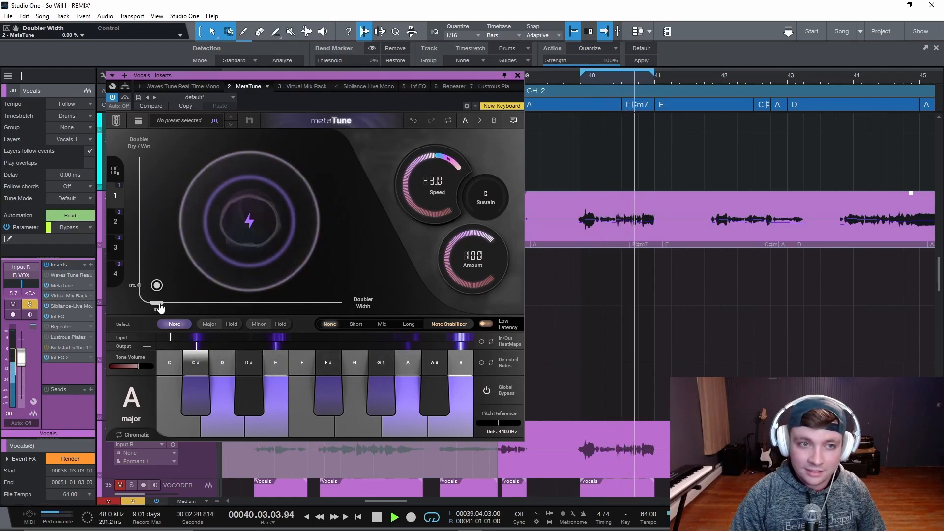
pyautogui.press('space')
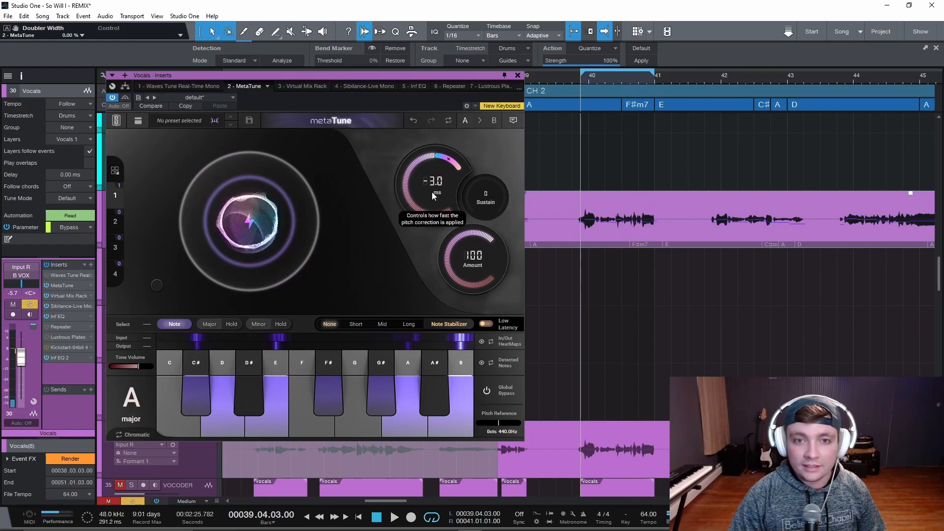
# Set MetaTune's Speed to 0.0 ms and audition the soloed vocal.
pyautogui.moveTo(435, 190)
pyautogui.mouseDown()
pyautogui.moveTo(437, 229)
pyautogui.moveTo(469, 113)
pyautogui.moveTo(438, 235)
pyautogui.moveTo(443, 196)
pyautogui.mouseUp()
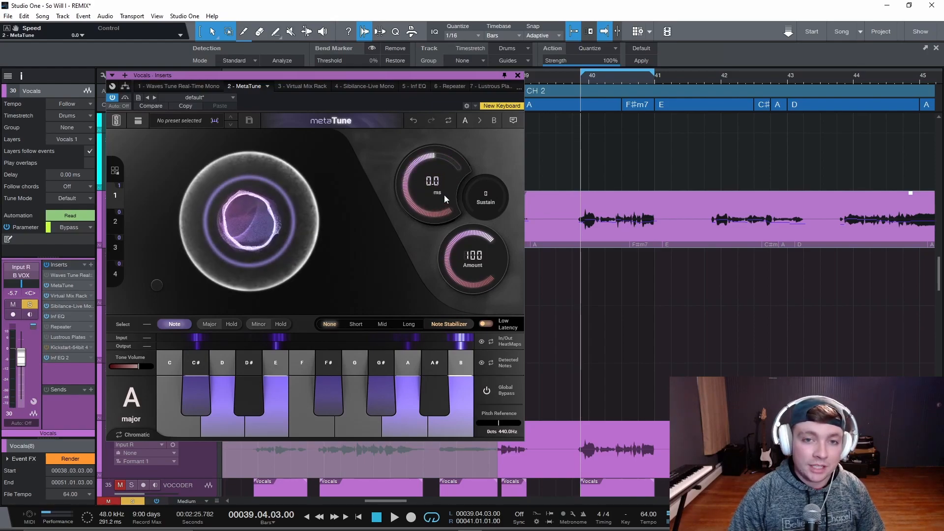
pyautogui.press('space')
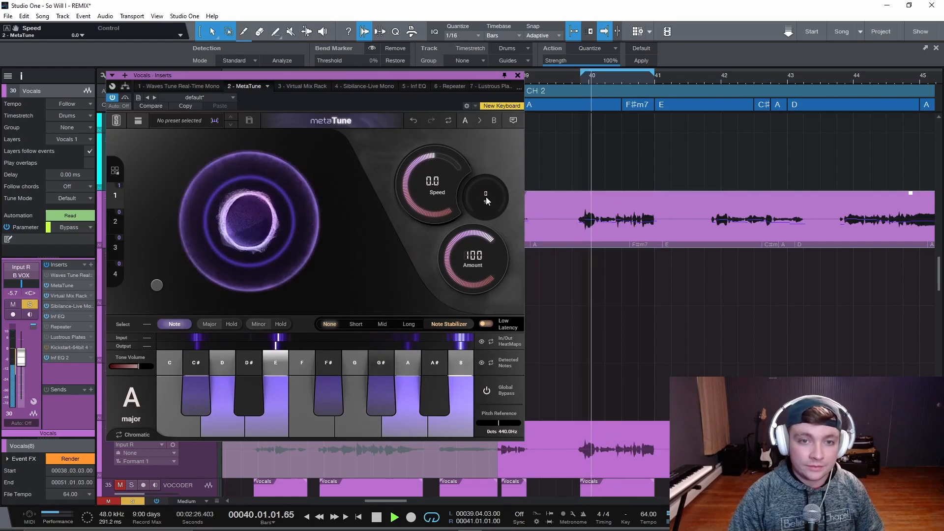
pyautogui.press('space')
# Set the Note Stabilizer to Mid, audition the phrase from the loop start, and move the MetaTune window off the track list.
pyautogui.click(381, 324)
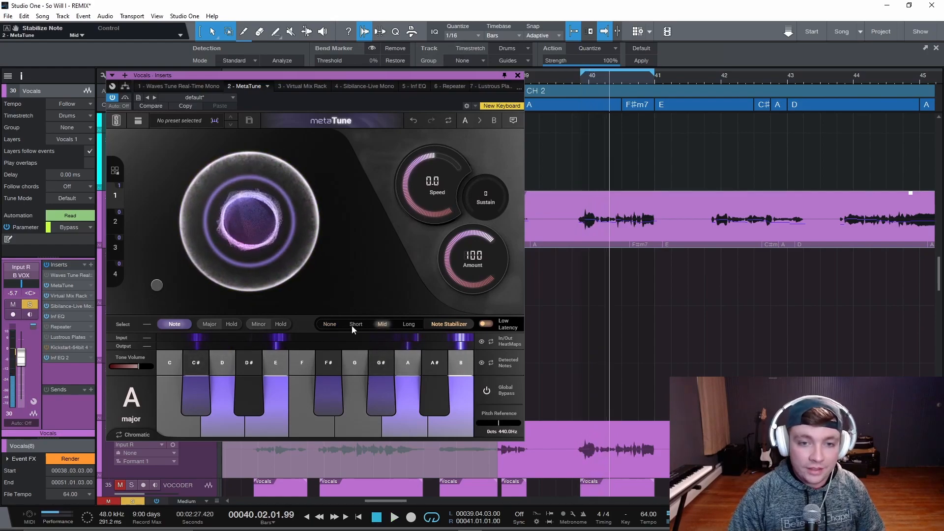
pyautogui.click(579, 80)
pyautogui.click(585, 195)
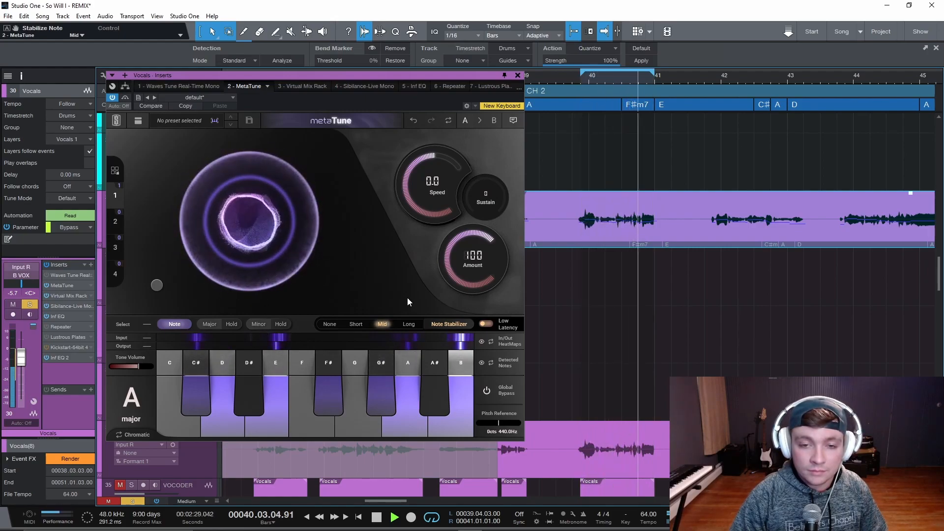
pyautogui.press('space')
pyautogui.moveTo(346, 75); pyautogui.dragTo(773, 80)
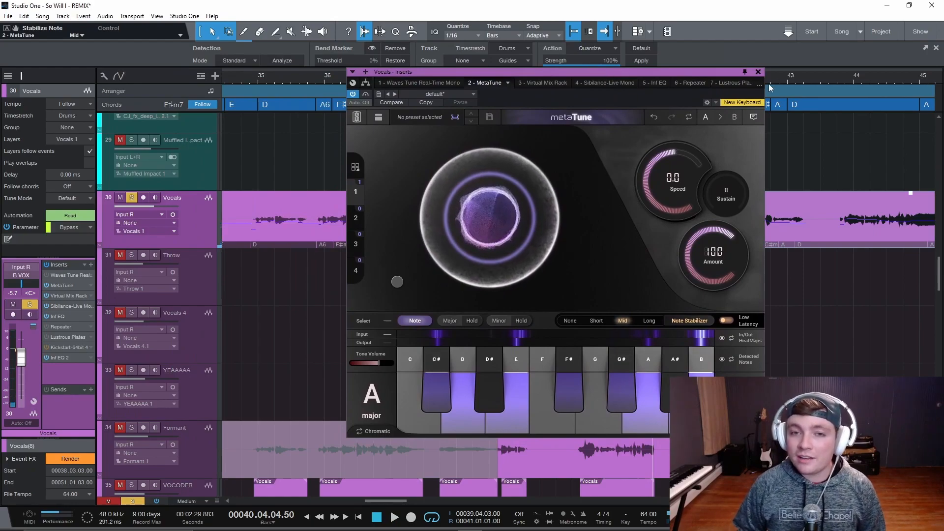
# Compare the controls of Waves Tune Real-Time and MetaTune, including MetaTune's Doubler and Speed controls, by switching between the two inserts.
pyautogui.moveTo(521, 281)
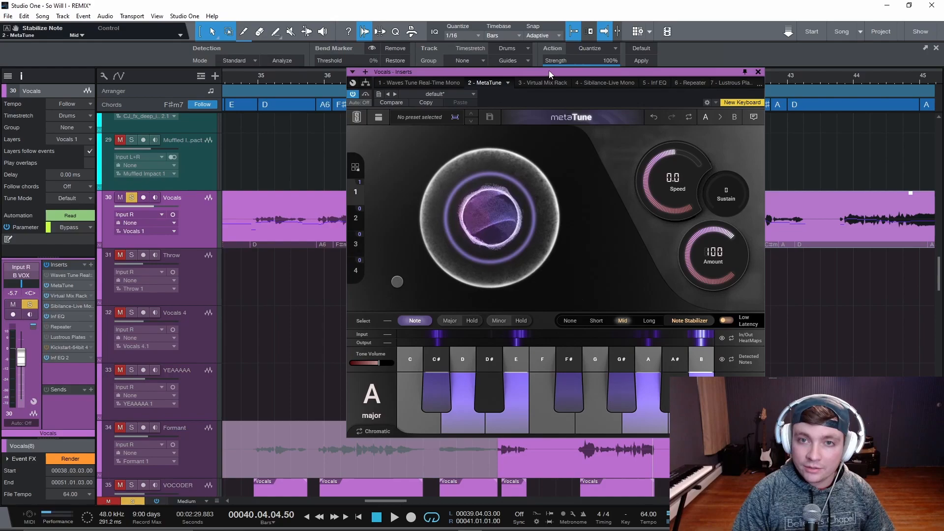
pyautogui.moveTo(548, 71); pyautogui.dragTo(579, 53)
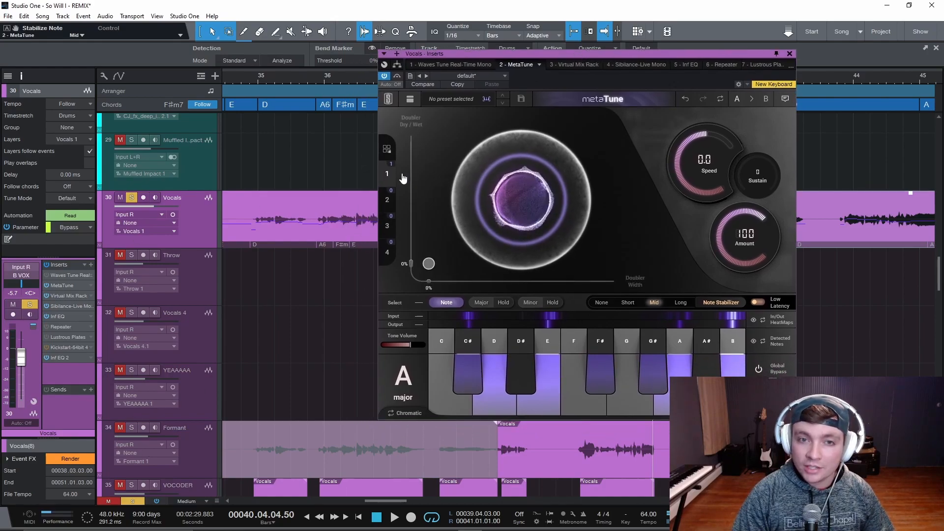
pyautogui.moveTo(428, 267)
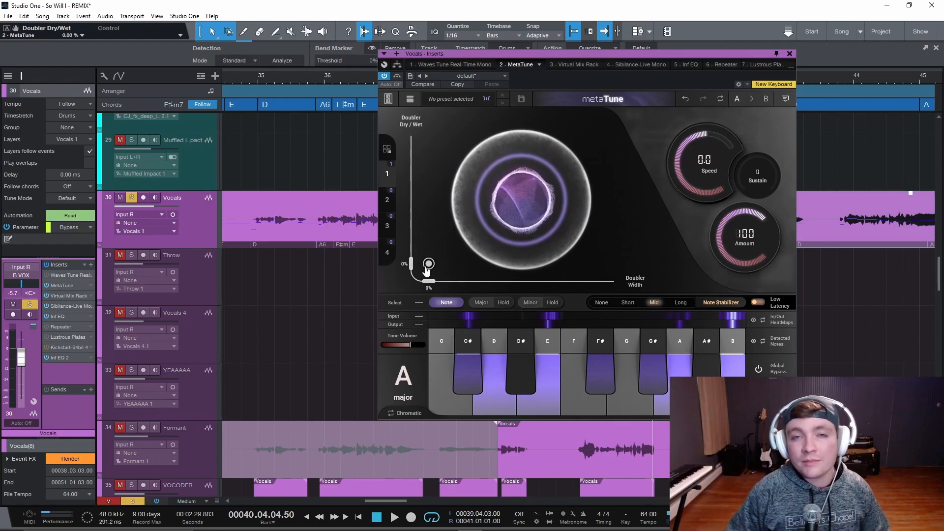
pyautogui.click(457, 64)
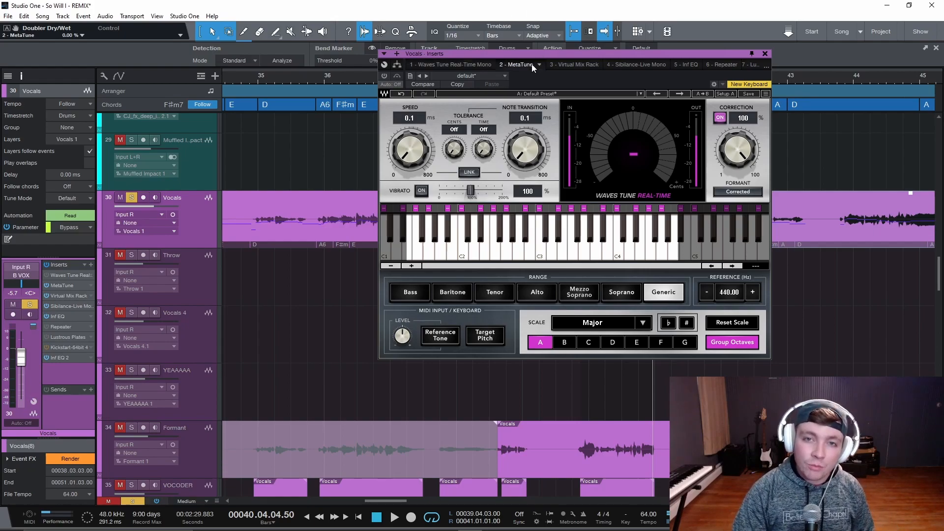
pyautogui.click(516, 64)
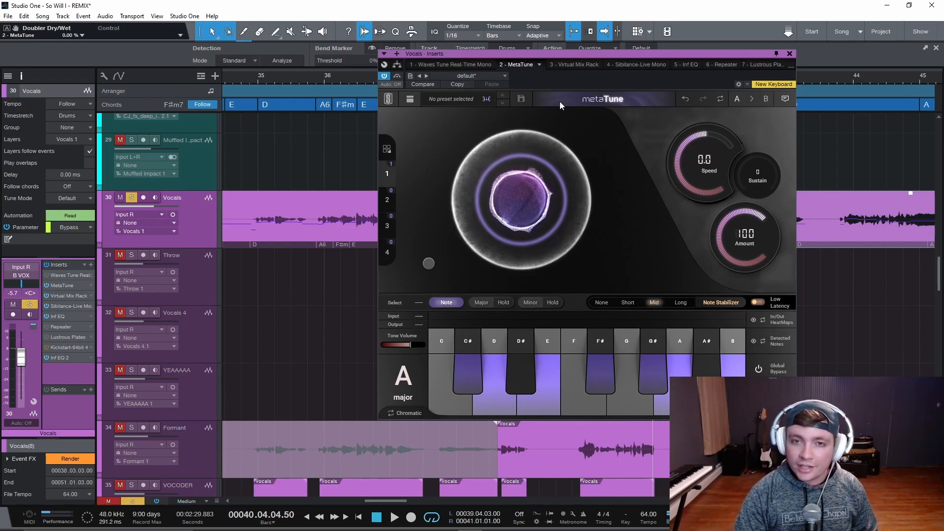
pyautogui.moveTo(559, 56); pyautogui.dragTo(540, 50)
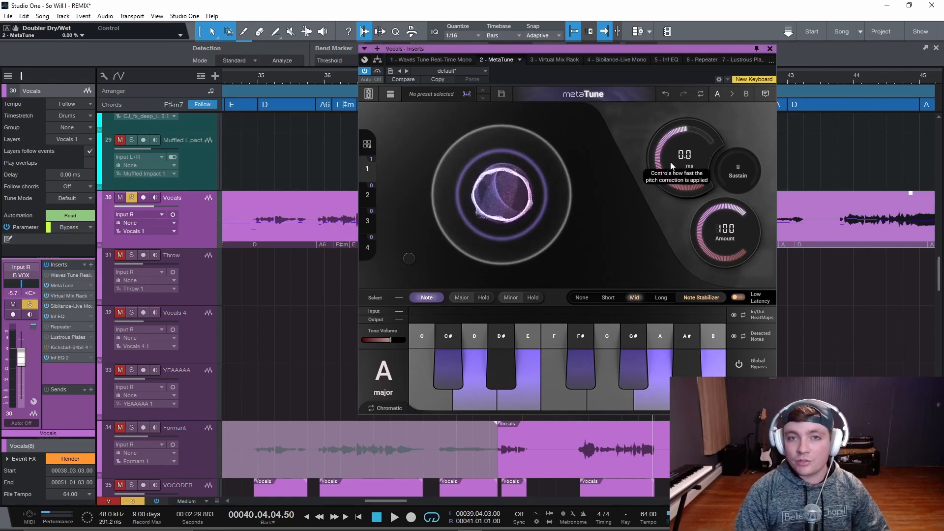
pyautogui.click(441, 59)
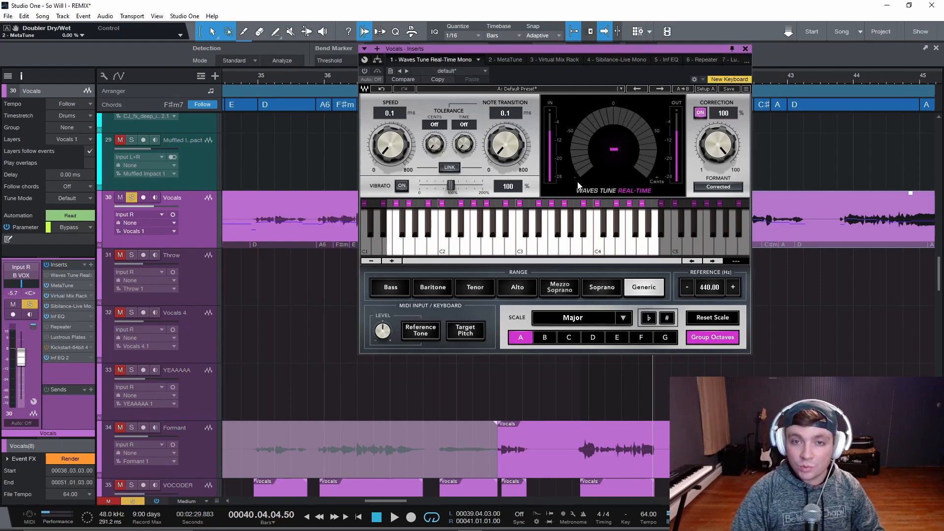
pyautogui.click(501, 60)
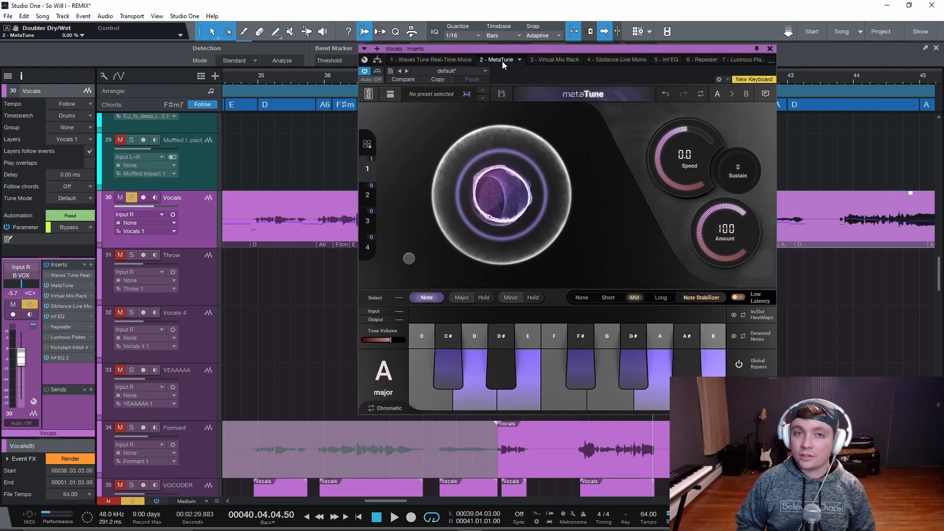
pyautogui.moveTo(497, 219)
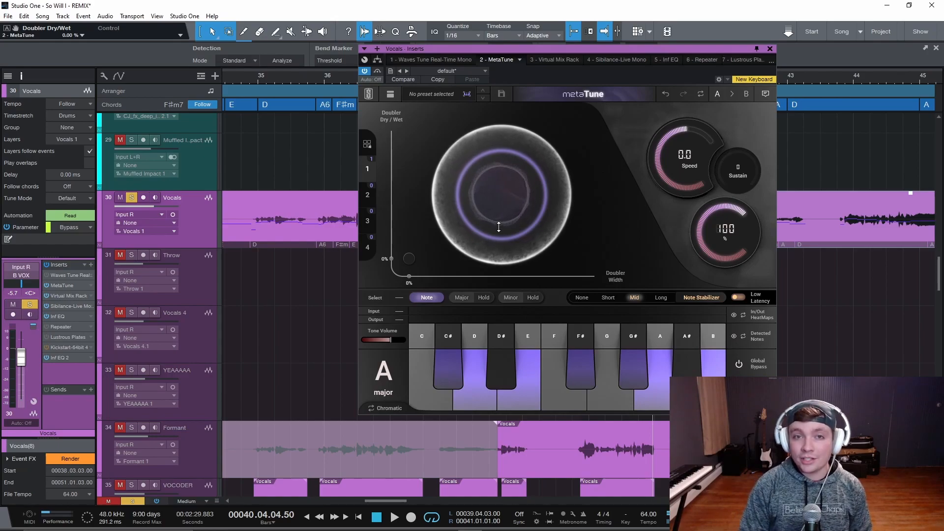
pyautogui.click(462, 61)
pyautogui.click(500, 59)
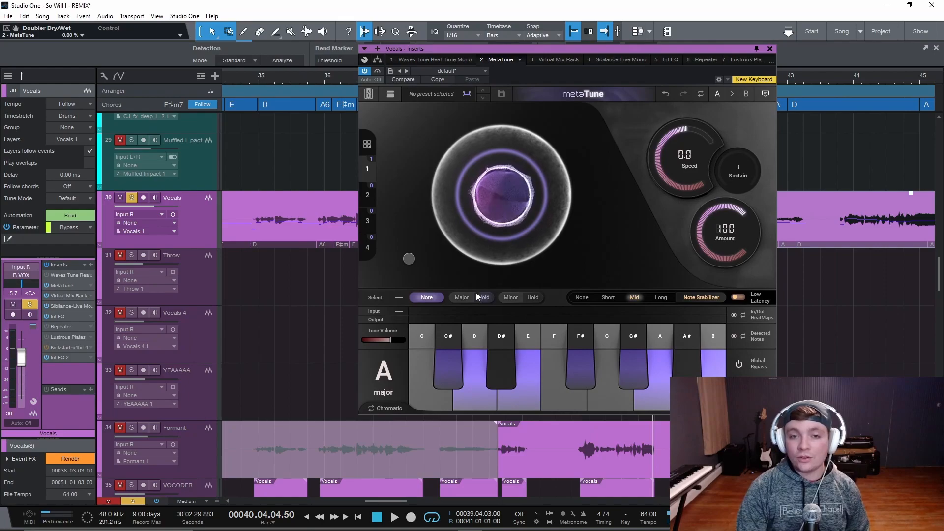
pyautogui.moveTo(411, 259)
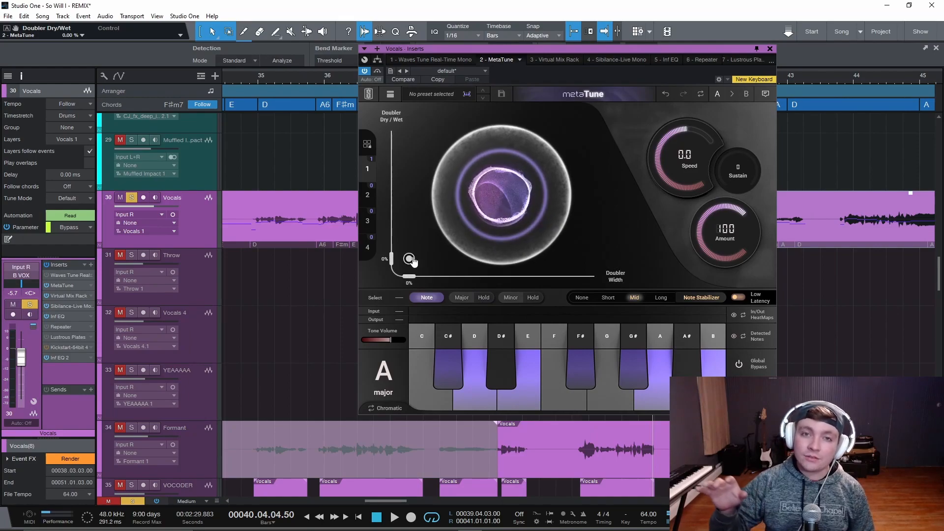